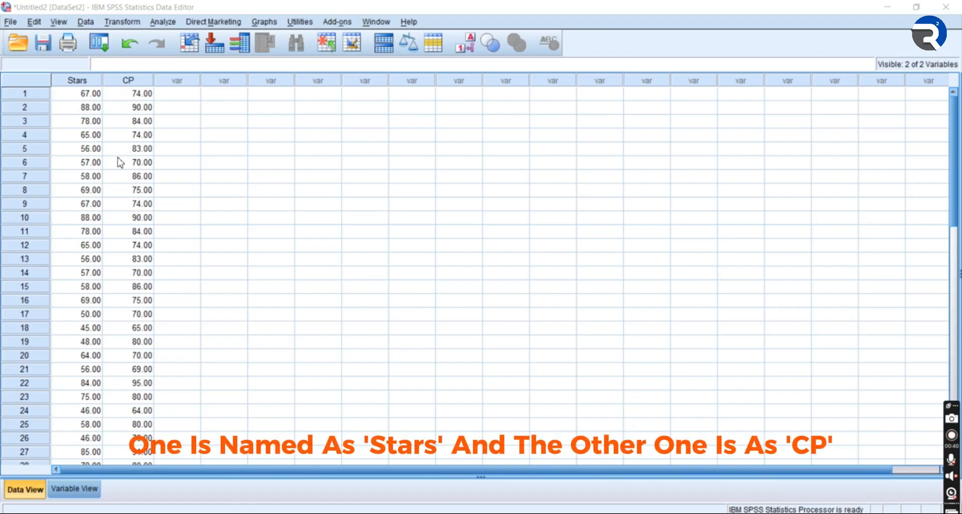
- Widen the Label column in the variable definitions to read the full labels of Stars and CP, and return to the data
left_click(74, 490)
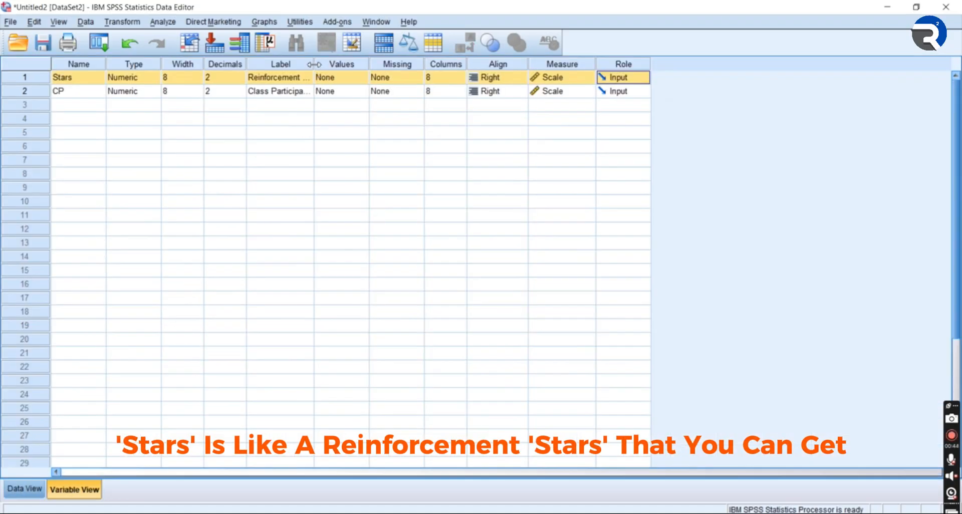
left_click_drag(317, 65, 363, 64)
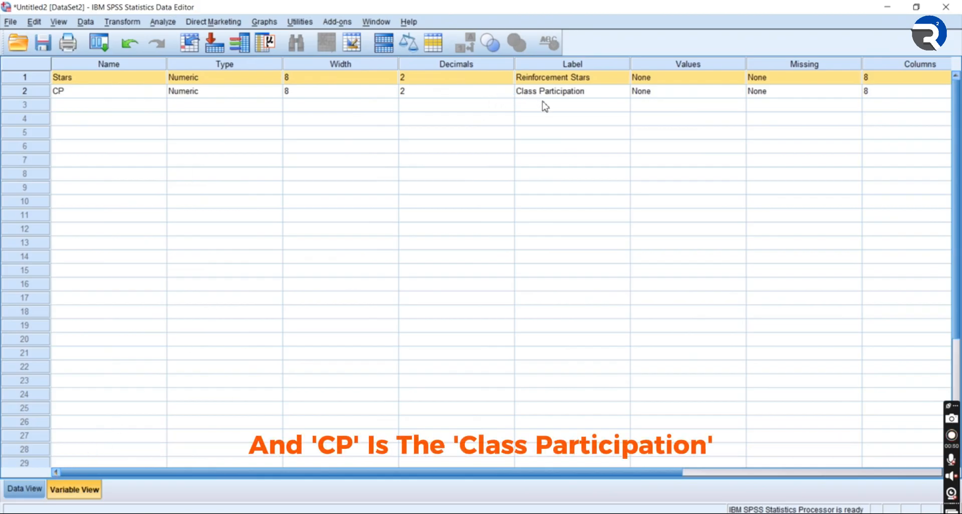
left_click(25, 494)
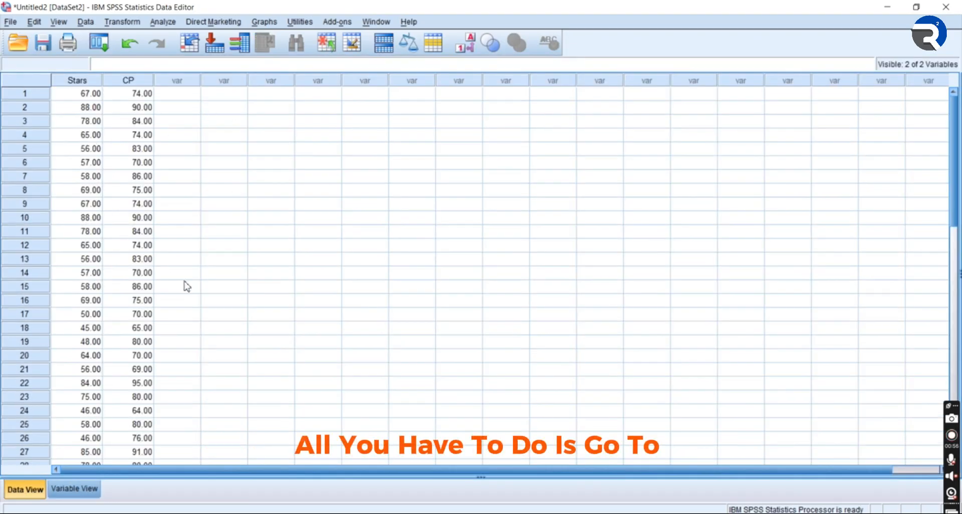
- Open the Bivariate Correlations analysis and reset its settings to the defaults
left_click(167, 23)
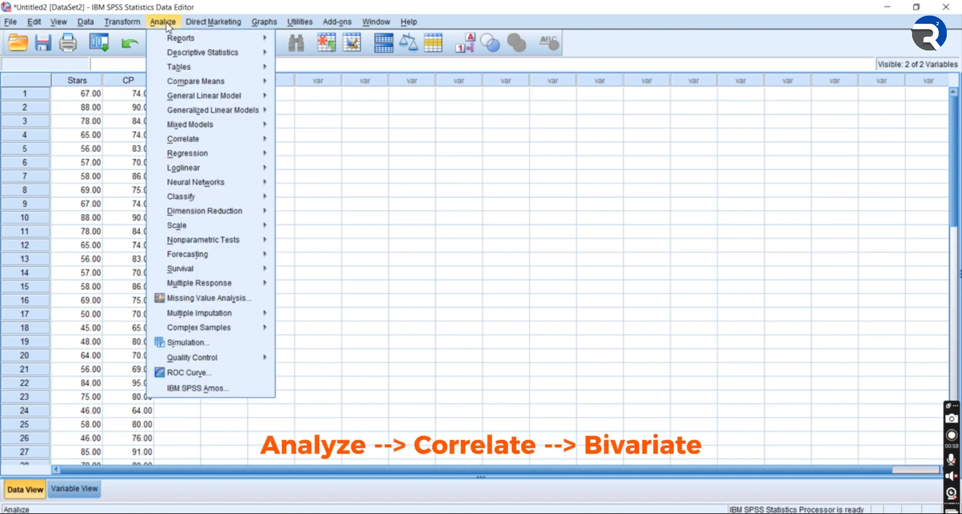
key("Down")
key("Down")
key("Down")
key("Down")
key("Down")
key("Down")
key("Down")
key("Down")
key("Right")
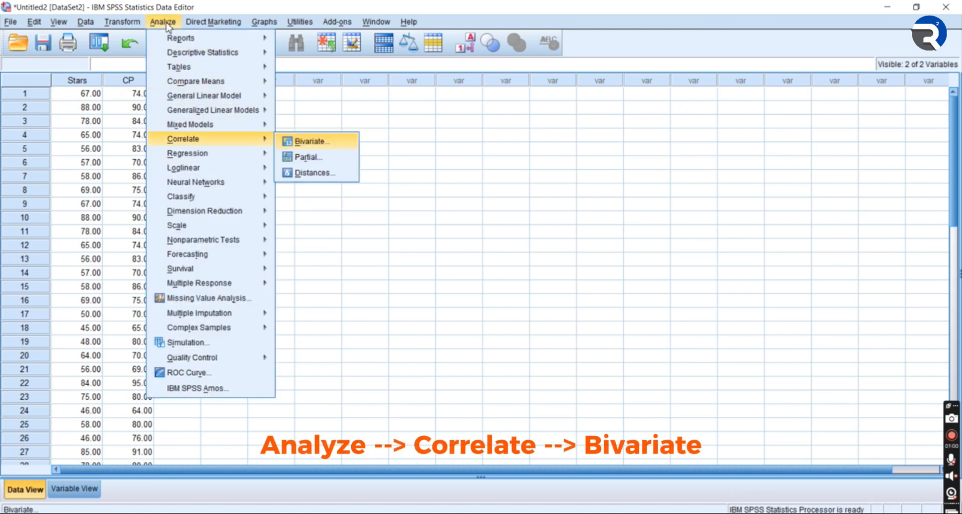
key("Return")
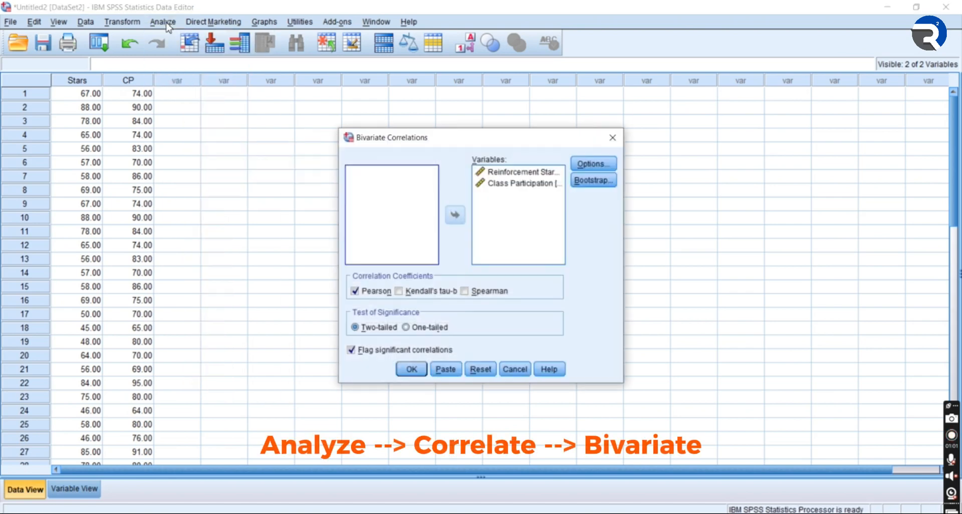
left_click(473, 371)
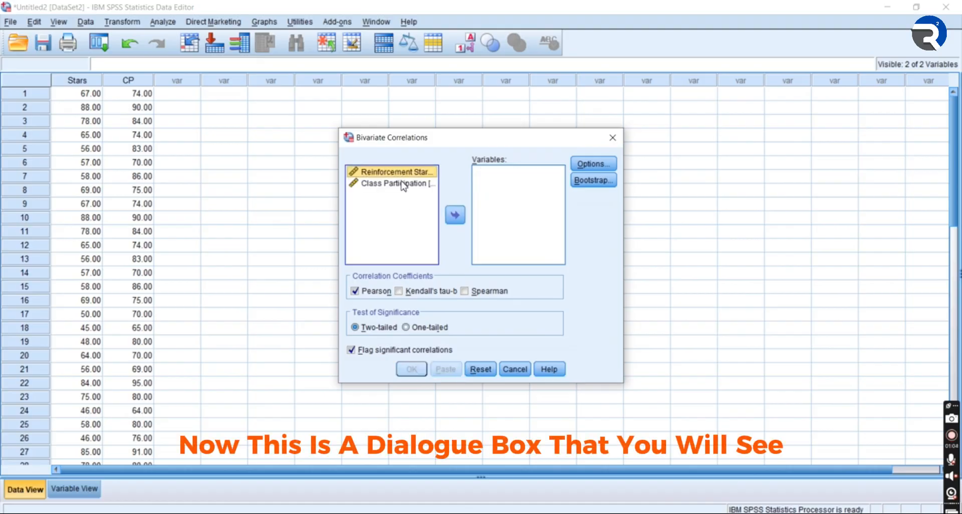
- Add both Reinforcement Stars and Class Participation to the variables being correlated
left_click(404, 184)
key("shift+Up")
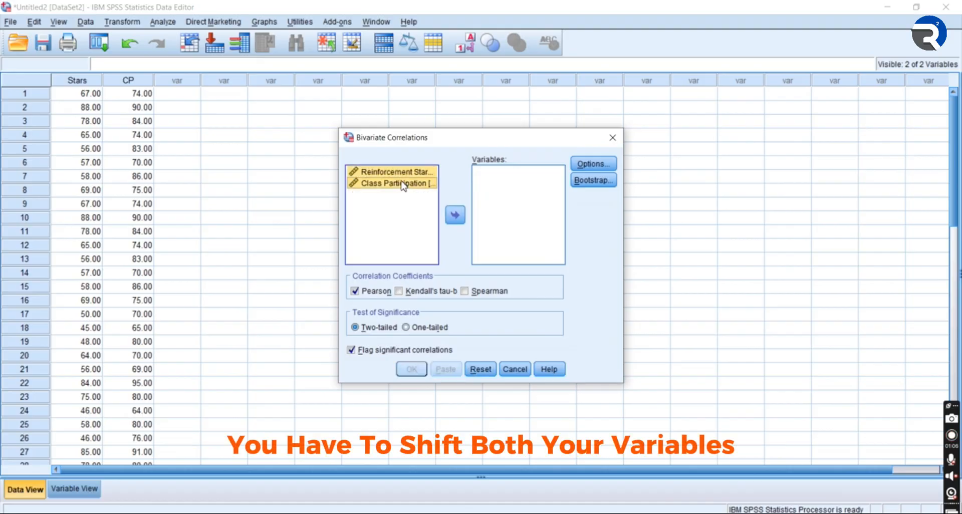
left_click(456, 217)
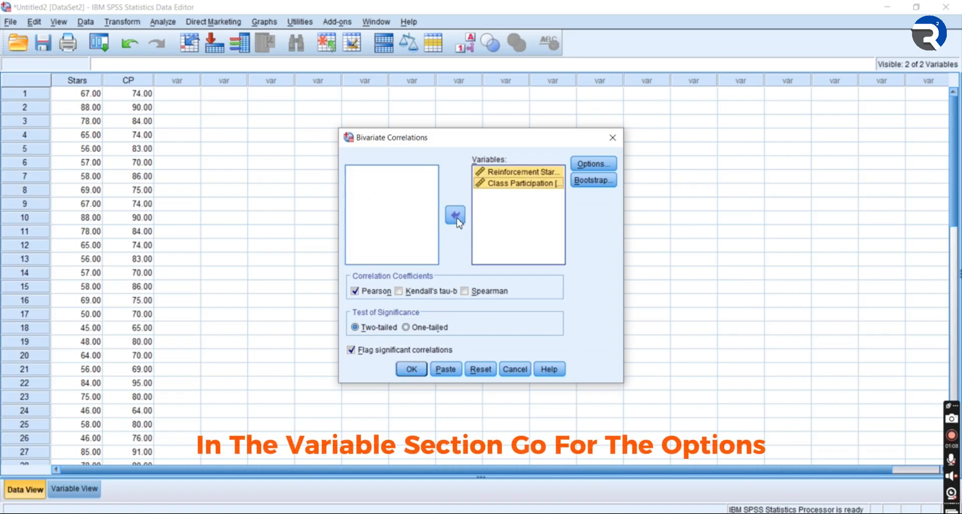
- Include means and standard deviations in the output with cases excluded pairwise, and run the two-tailed Pearson correlation
left_click(593, 164)
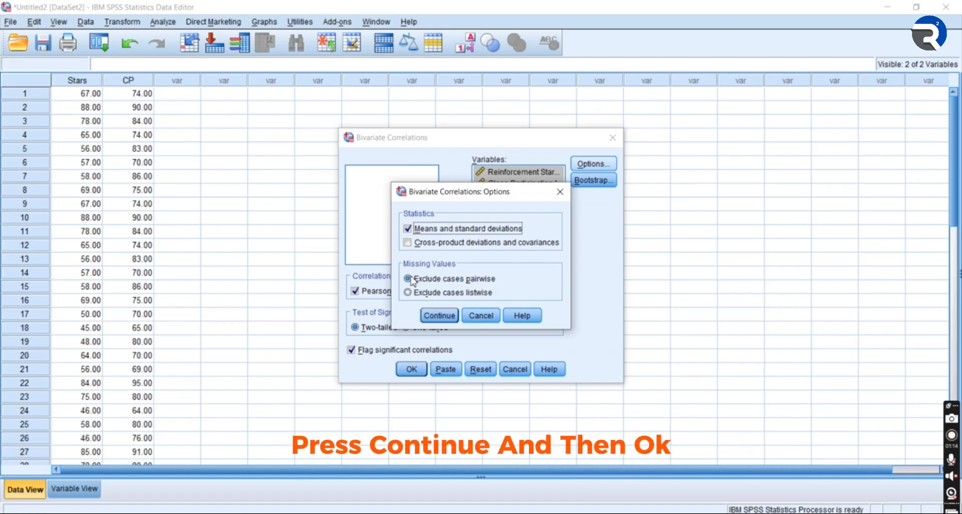
left_click(435, 320)
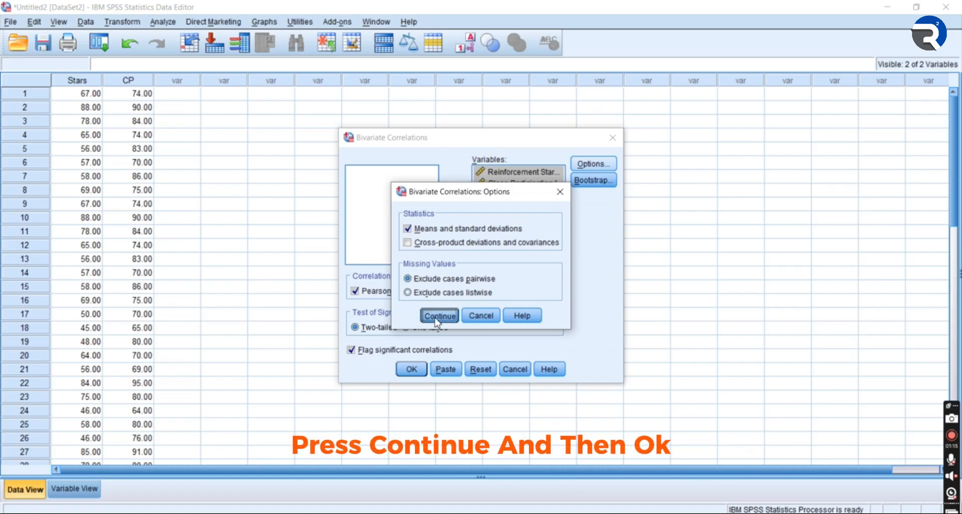
left_click(412, 370)
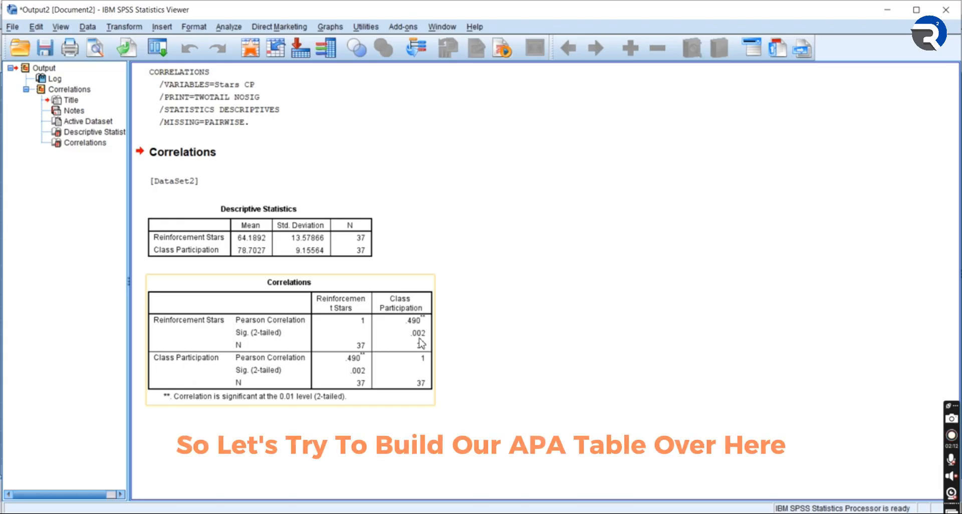
- Switch to the blank Word document and close its Navigation pane
key("alt+Tab")
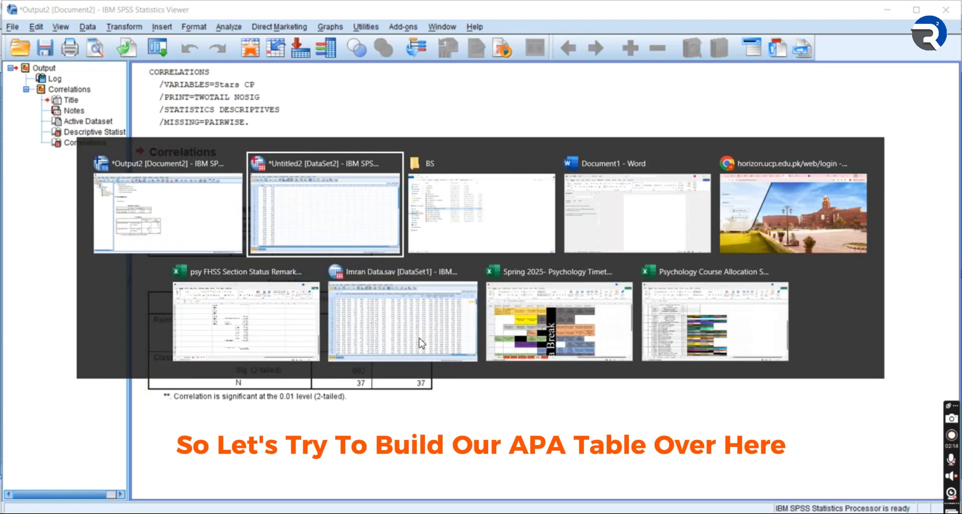
key("alt+Tab")
key("alt+Tab")
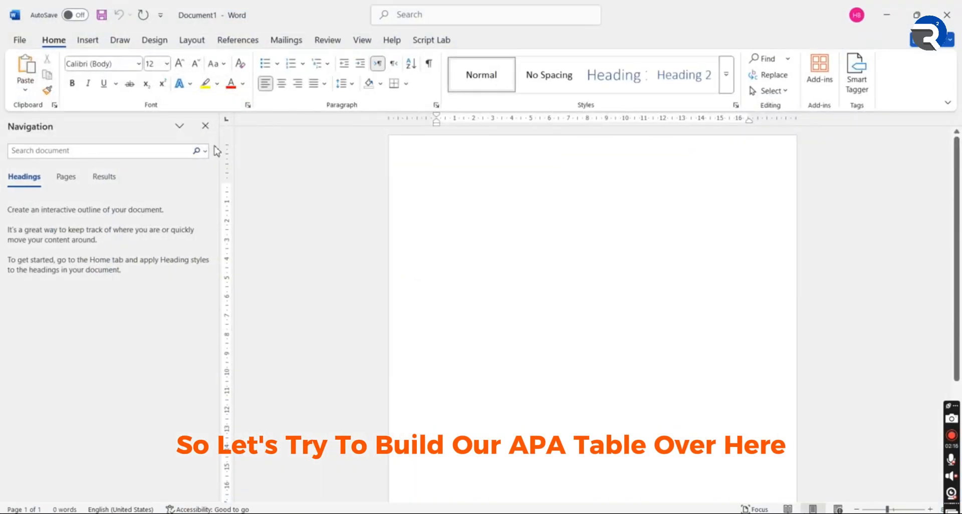
left_click(206, 125)
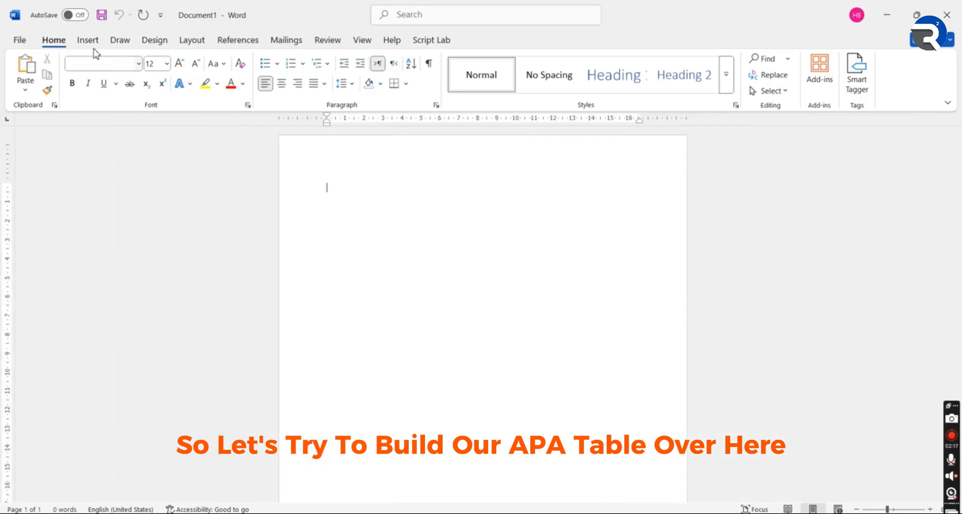
- Set the document's text font to Times New Roman at size 12
left_click(114, 64)
type("Times New Roman")
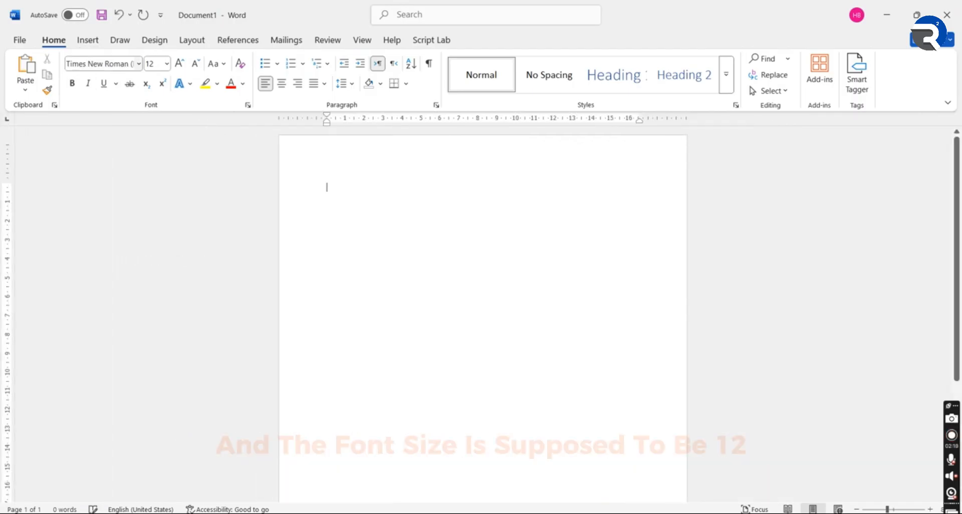
left_click(154, 64)
key("Return")
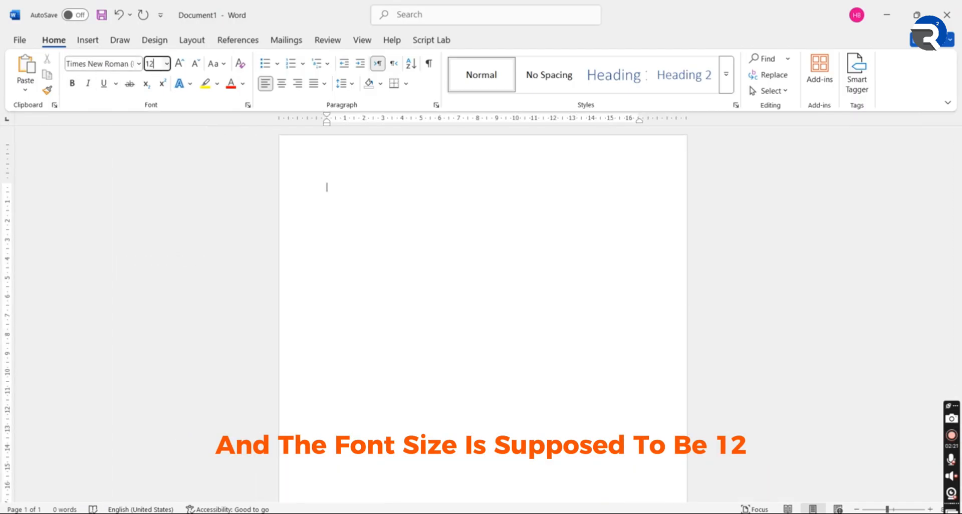
- Write the table heading "Descriptive Statistics and Correlation of Study Variables" on the first line
scroll(368, 223, "up", 5)
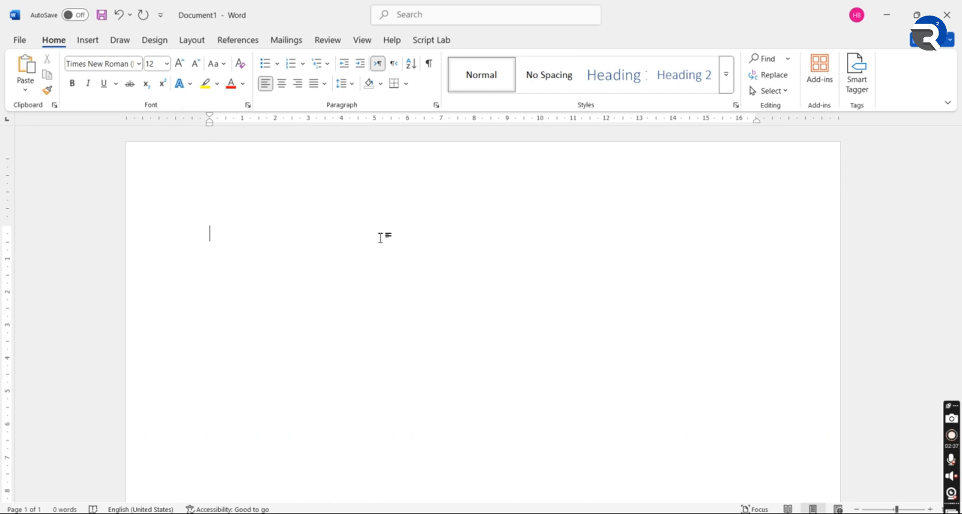
type("D")
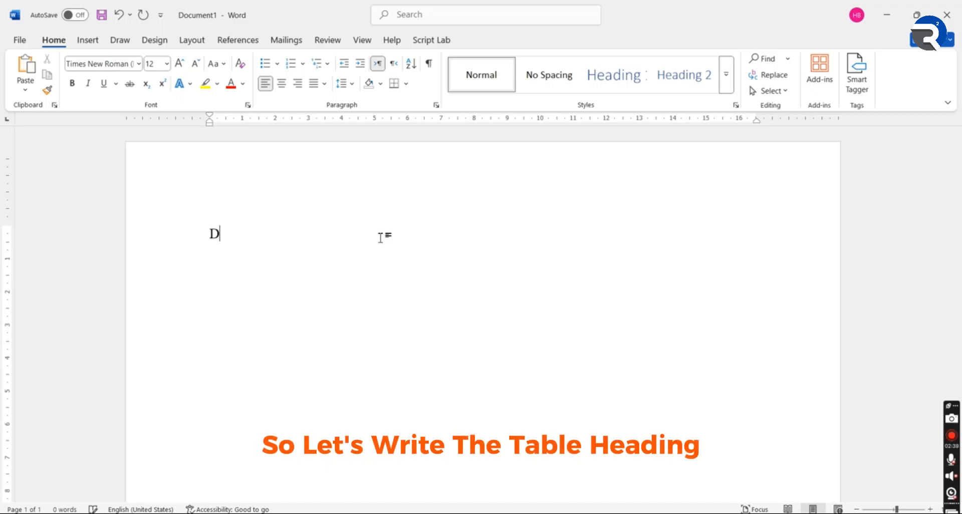
type("escriptiev")
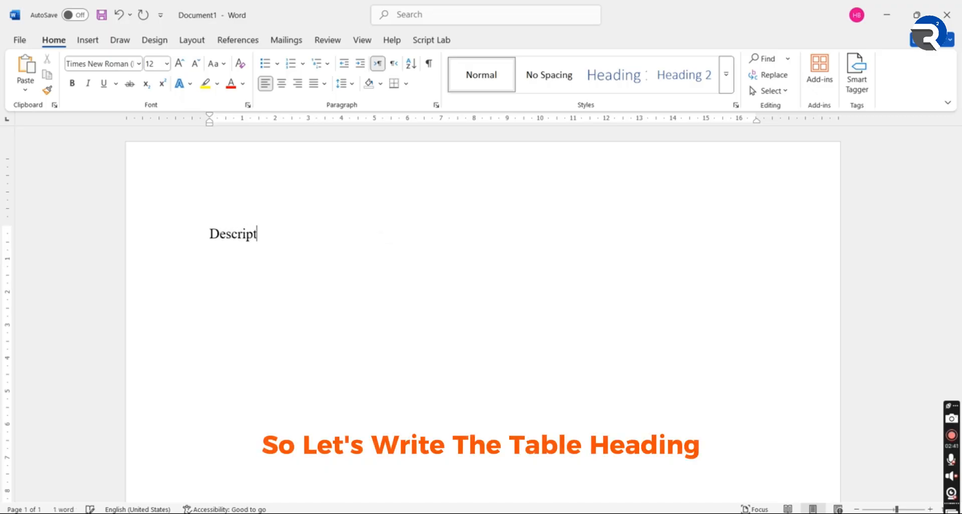
key("BackSpace")
key("BackSpace")
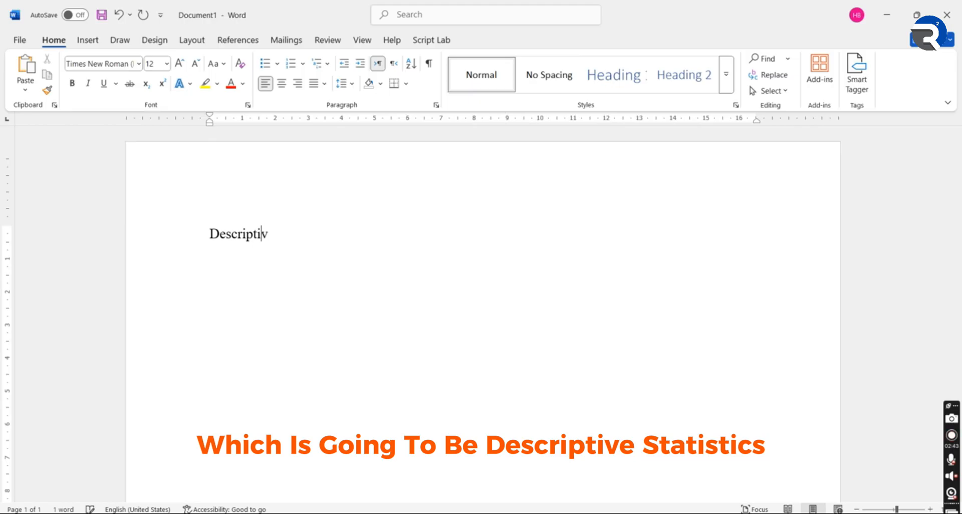
type("ve Statistics a")
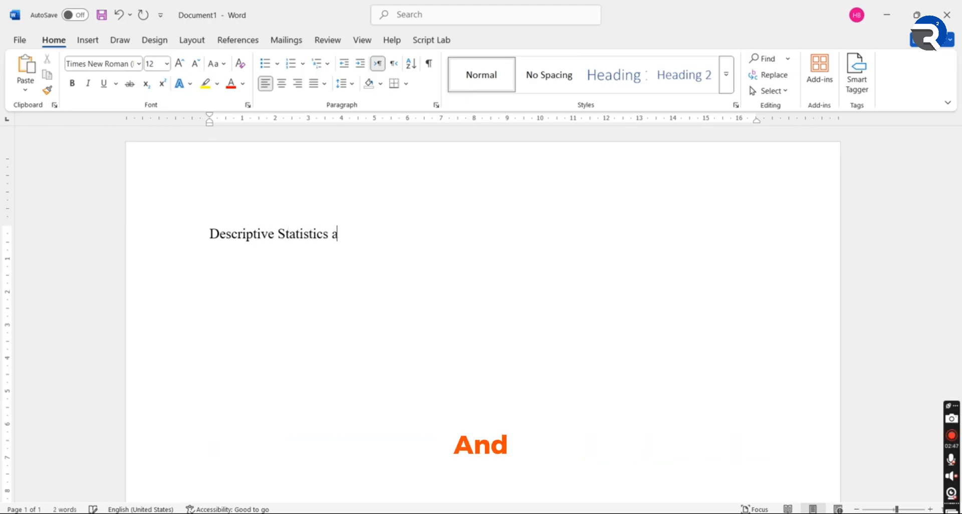
type("nd Corre")
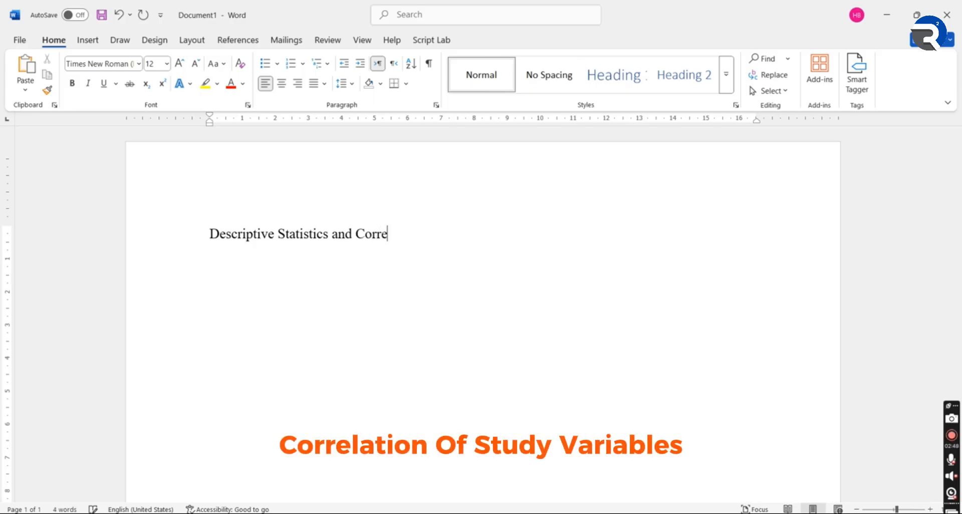
type("lation of Stud")
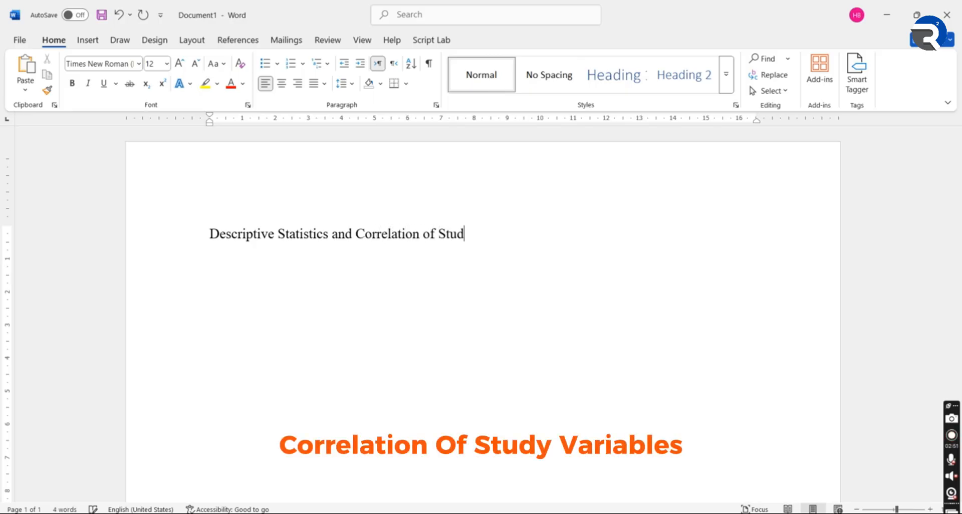
type("y Variables")
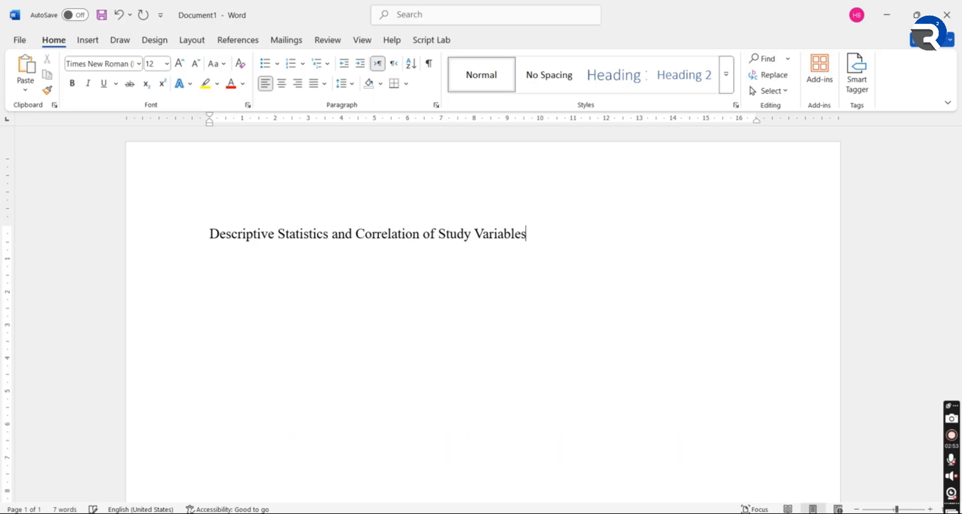
- Italicize the table heading and start a new non-italic line below it
triple_click(382, 239)
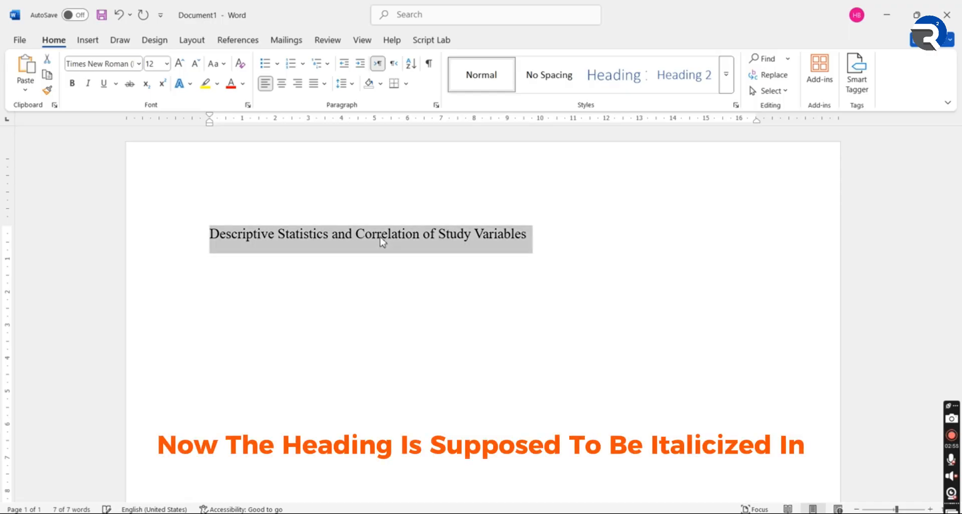
key("ctrl+i")
key("End")
key("Return")
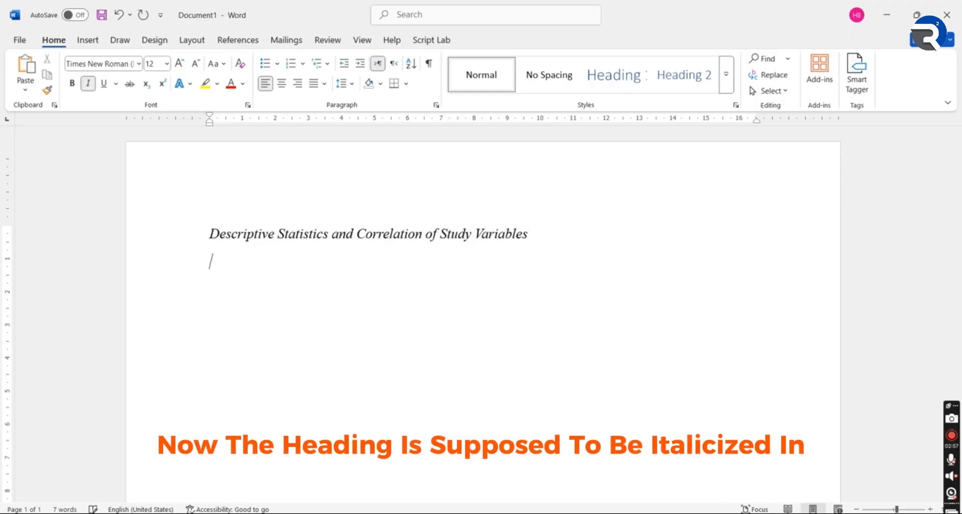
key("ctrl+i")
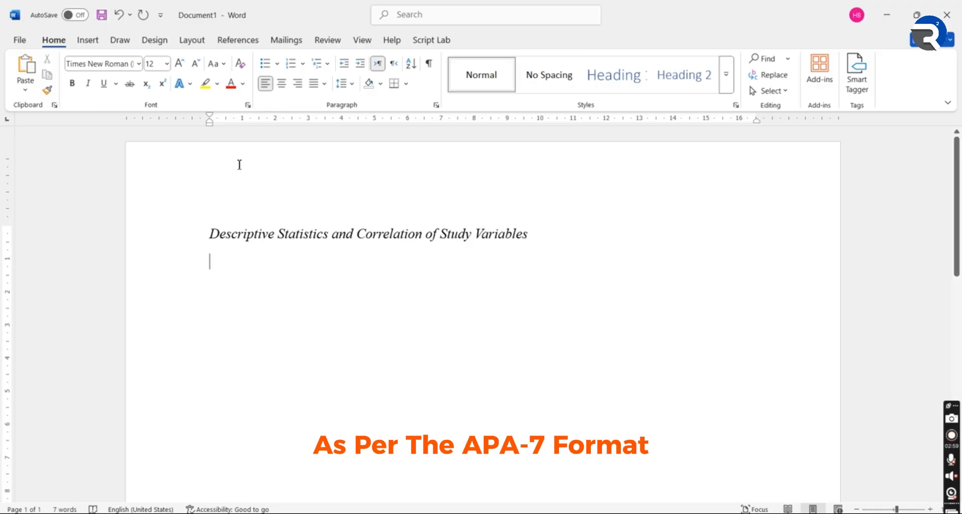
- Insert a table with four columns and four rows below the heading
left_click(88, 40)
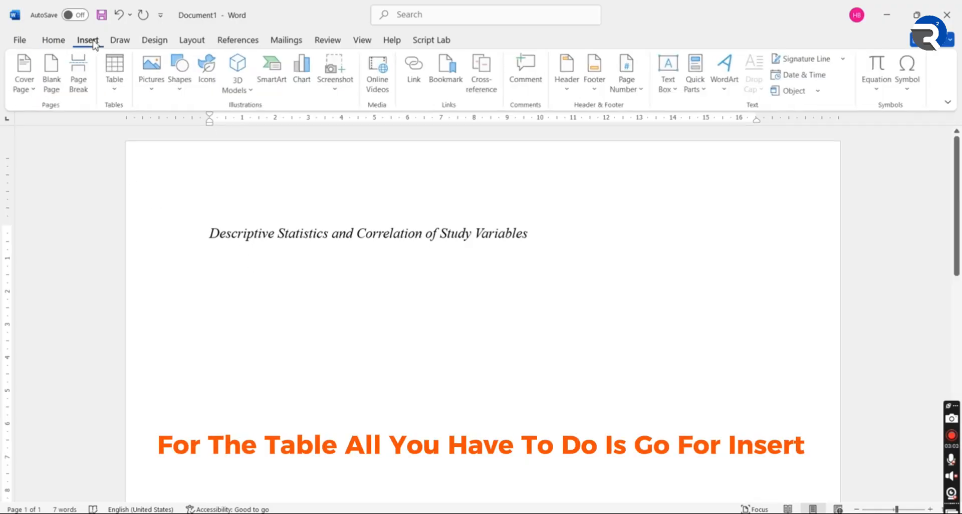
left_click(118, 93)
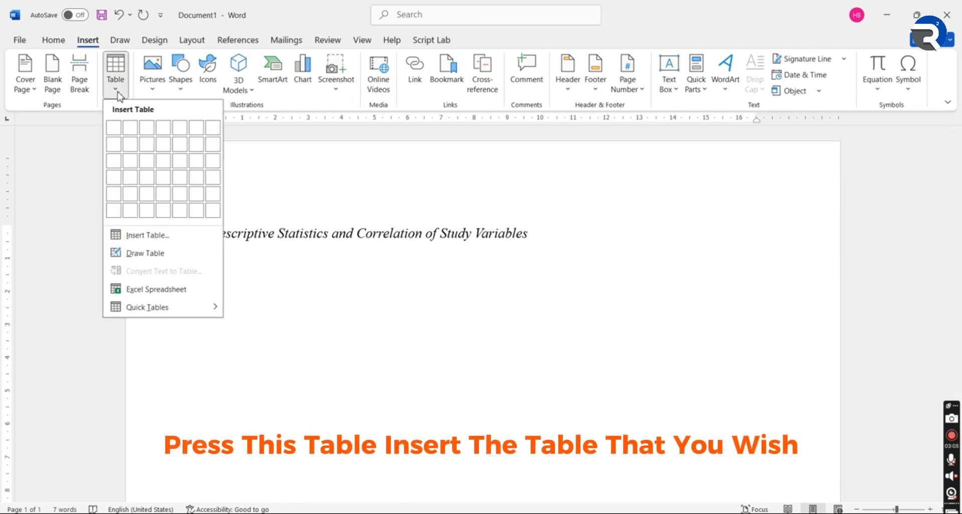
left_click(164, 186)
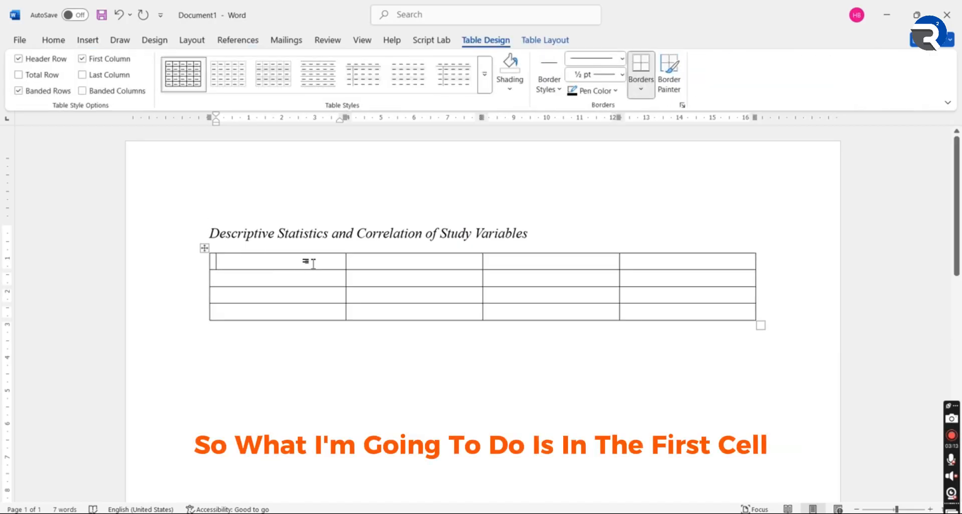
- Fill the table's header row with "Variable", "M", "SD" and "I"
type("Variable")
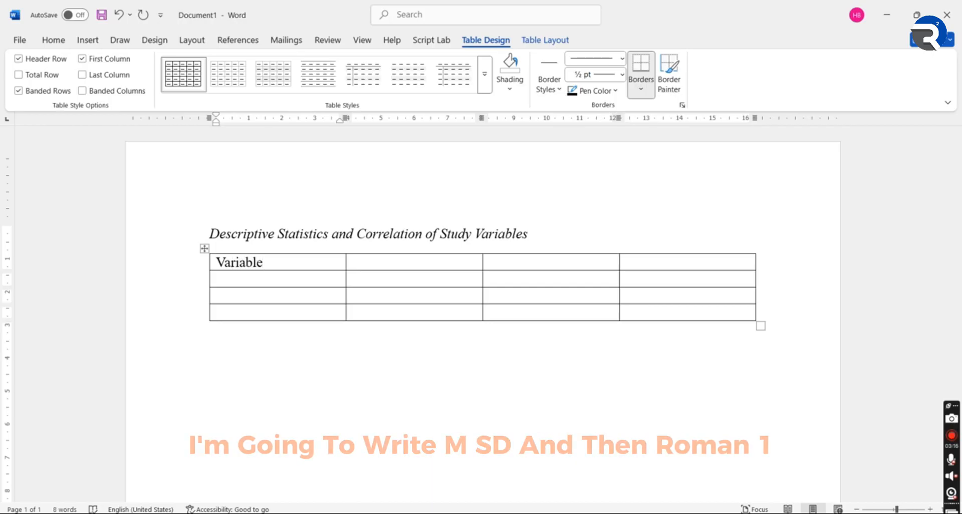
key("Tab")
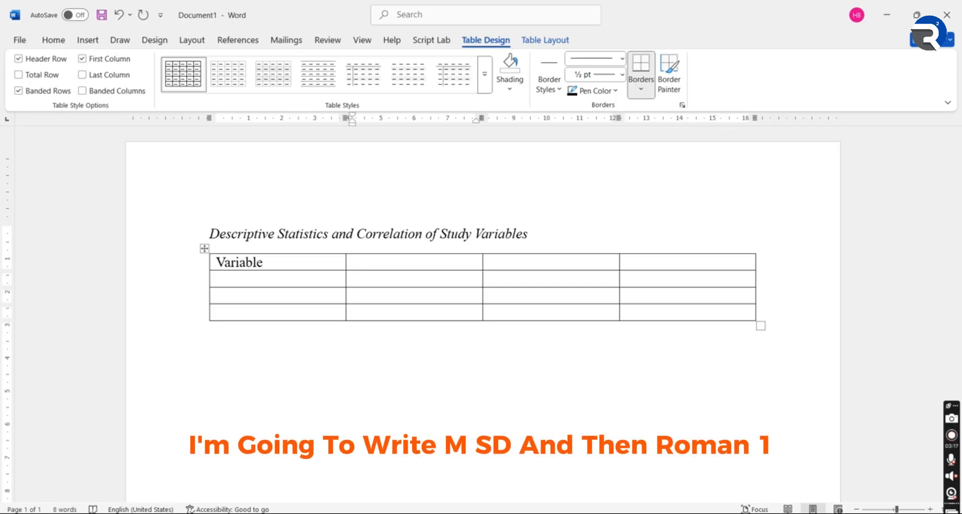
type("M")
key("Tab")
type("SD")
key("Tab")
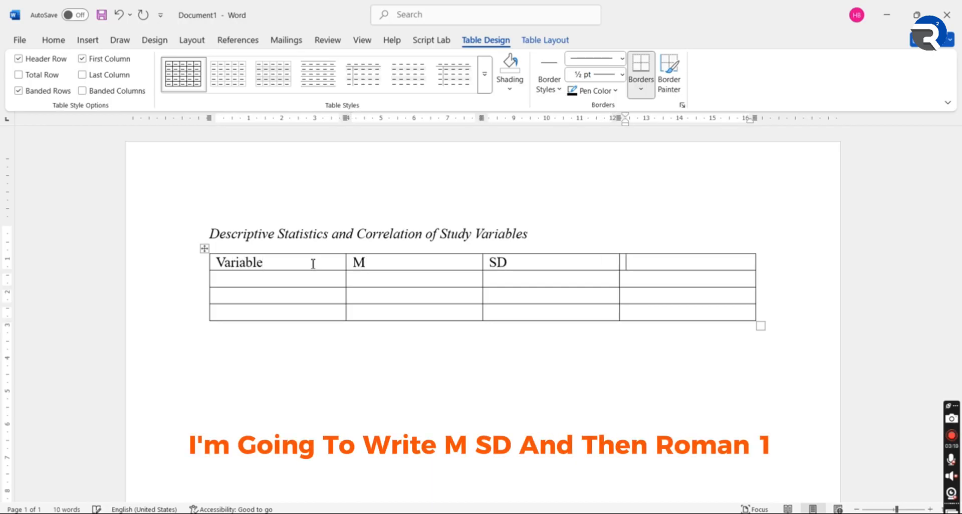
type("I")
key("Tab")
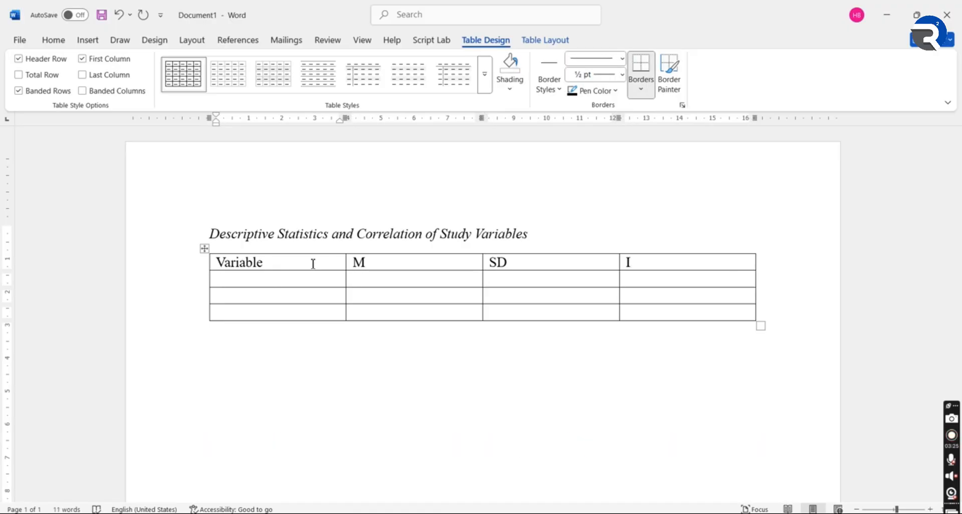
- Change the first header to "Variables" and enter the row labels "Reinforcement Stars" and "Class Participation" below it
left_click(313, 264)
type("s")
key("Down")
type("Reinf")
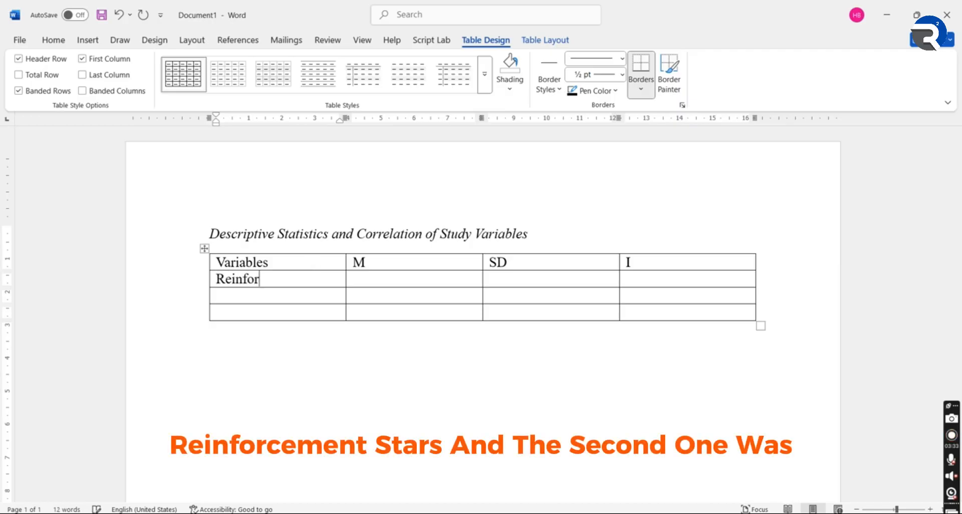
type("orcement Stars")
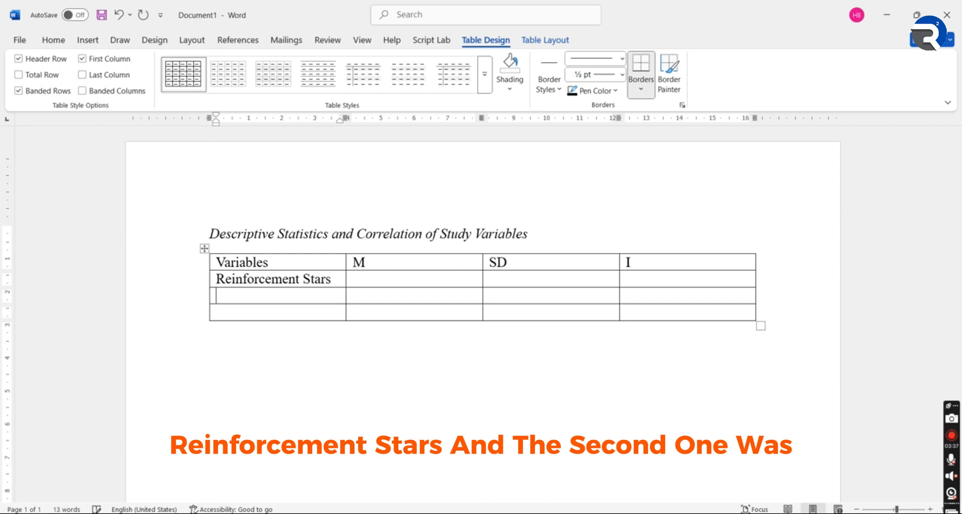
left_click(216, 296)
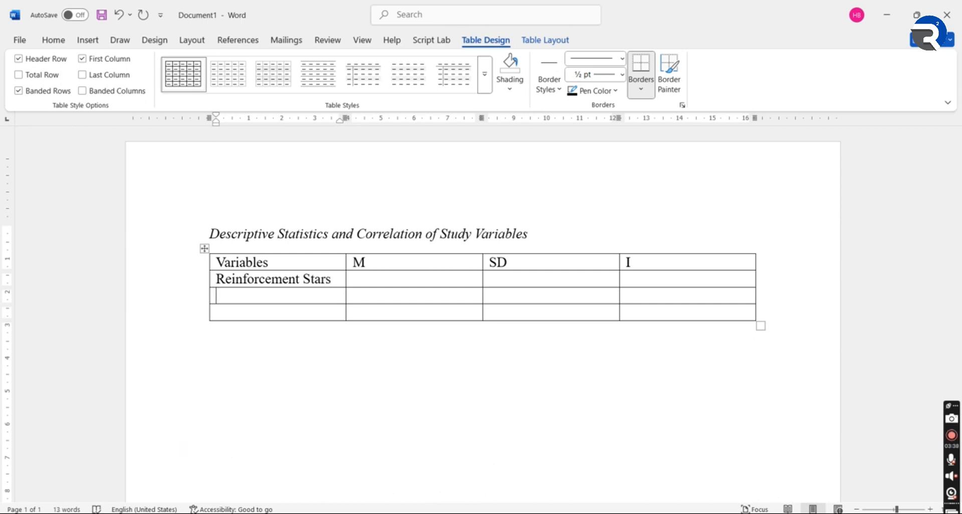
type("Class")
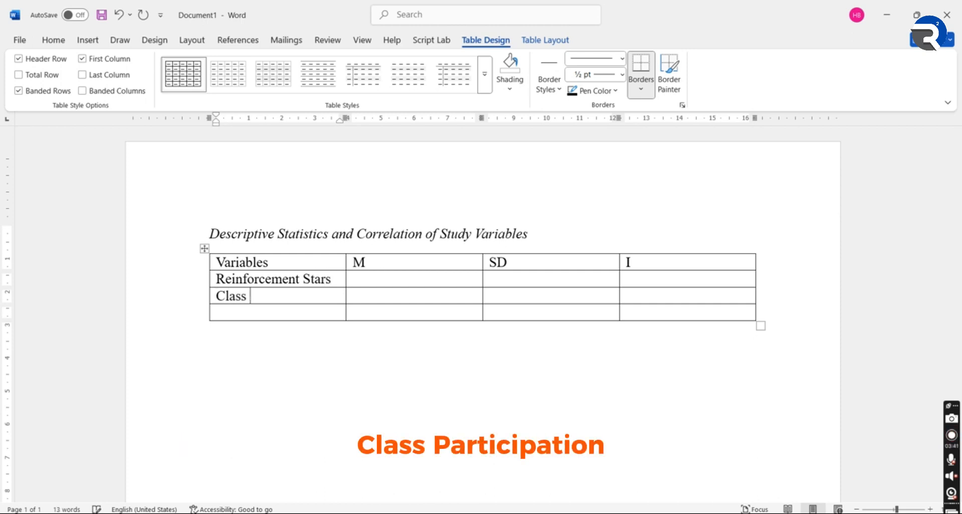
type(" Participatio")
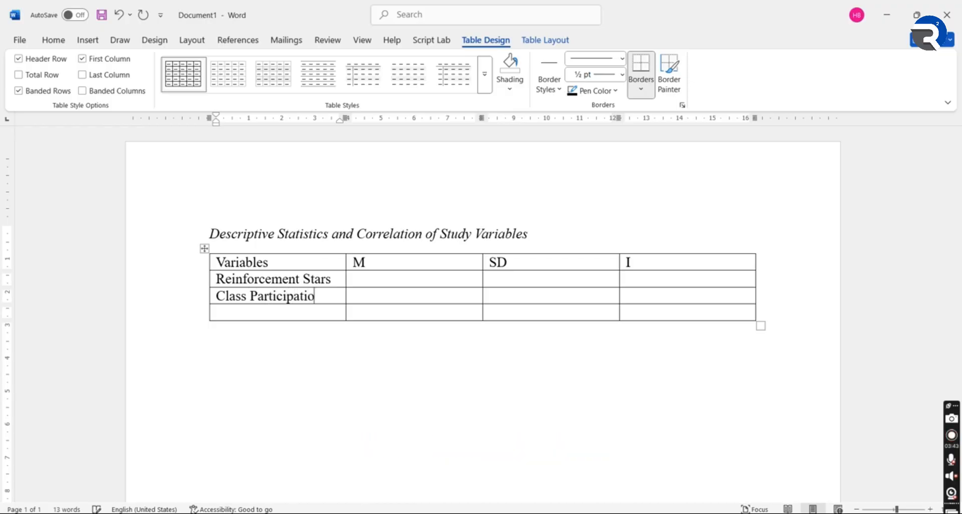
type("n")
- Look up the Reinforcement Stars mean in the SPSS output and enter it as 64.19 in the Word table's M column
key("Right")
key("Up")
key("alt+Tab")
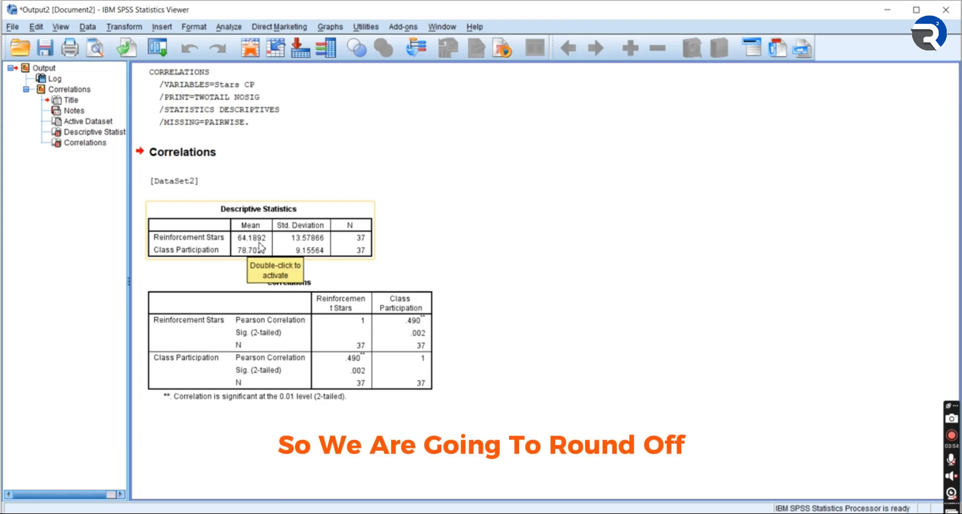
key("alt+Tab")
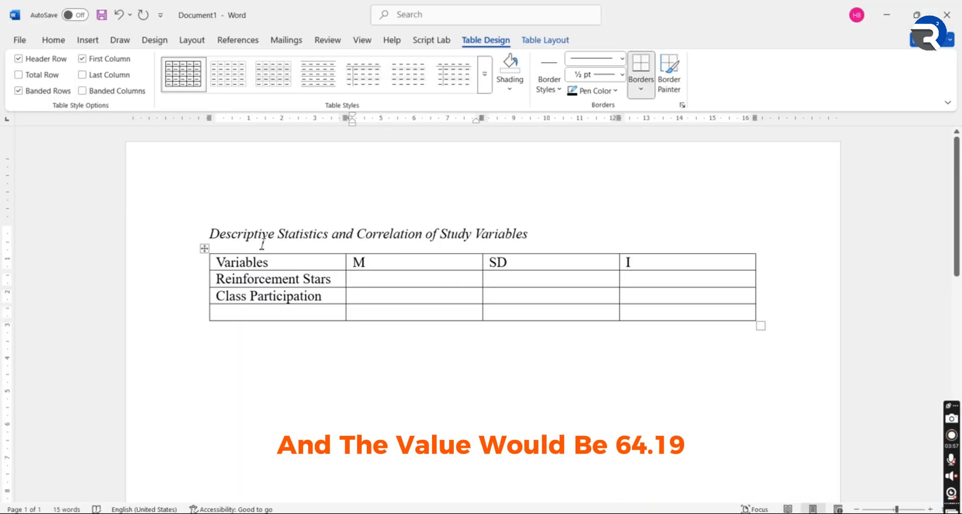
type("4")
key("BackSpace")
key("BackSpace")
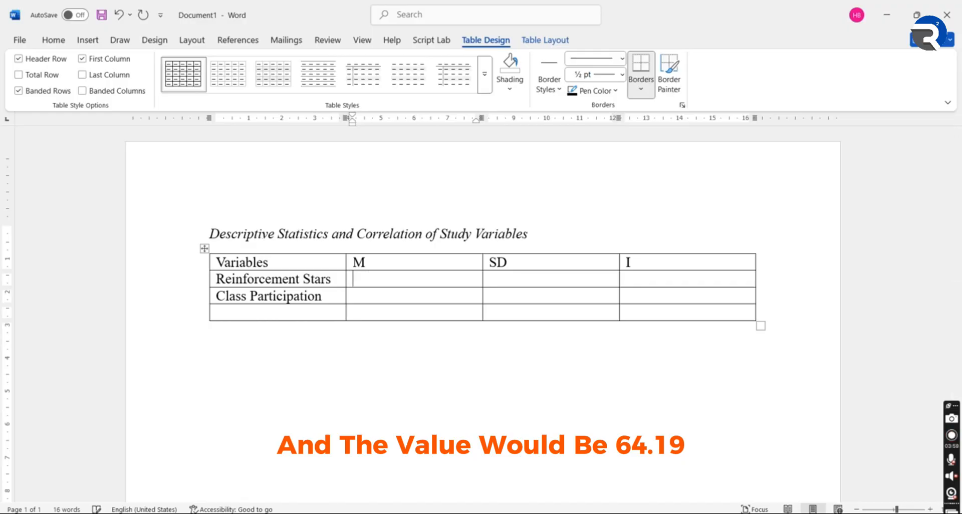
type("64")
type(".189")
- Check the Reinforcement Stars standard deviation in SPSS and enter it as 13.58 in the Word table's SD column
key("alt+Tab")
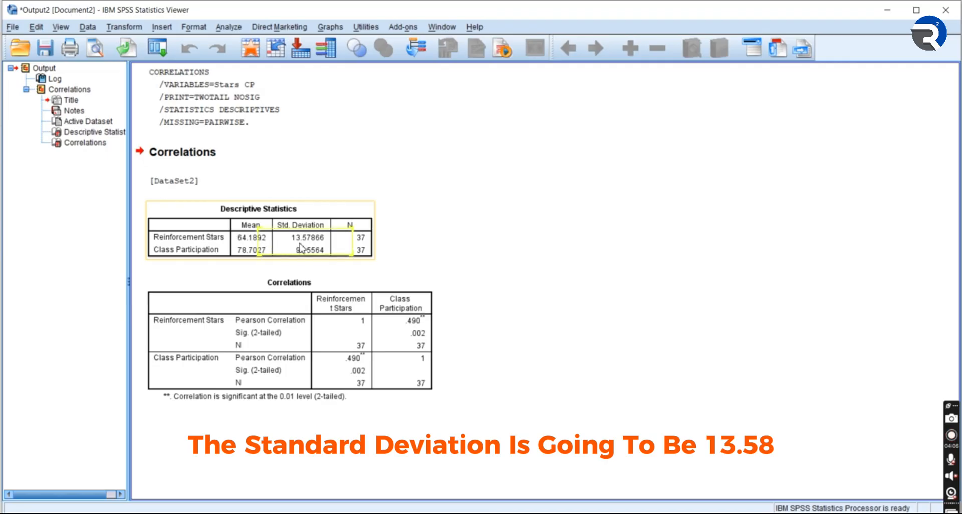
key("alt+Tab")
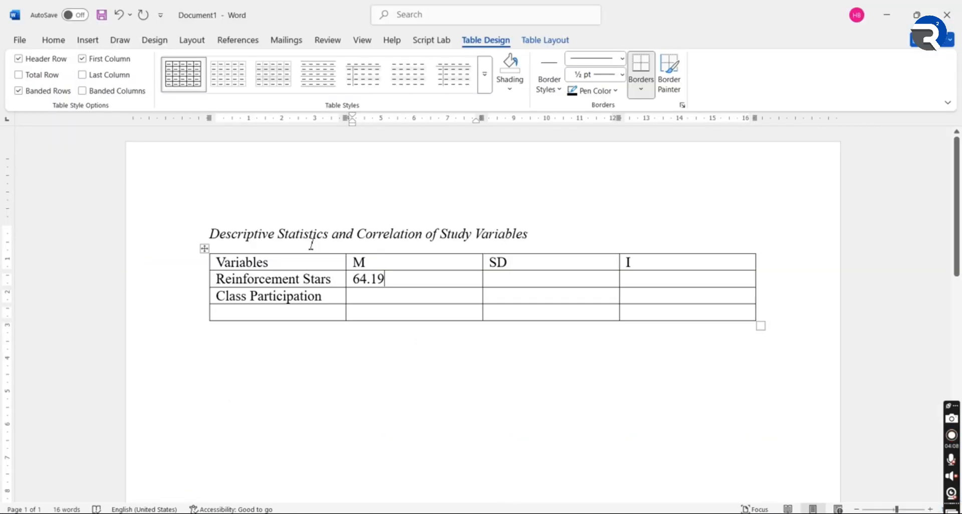
key("Tab")
type("1")
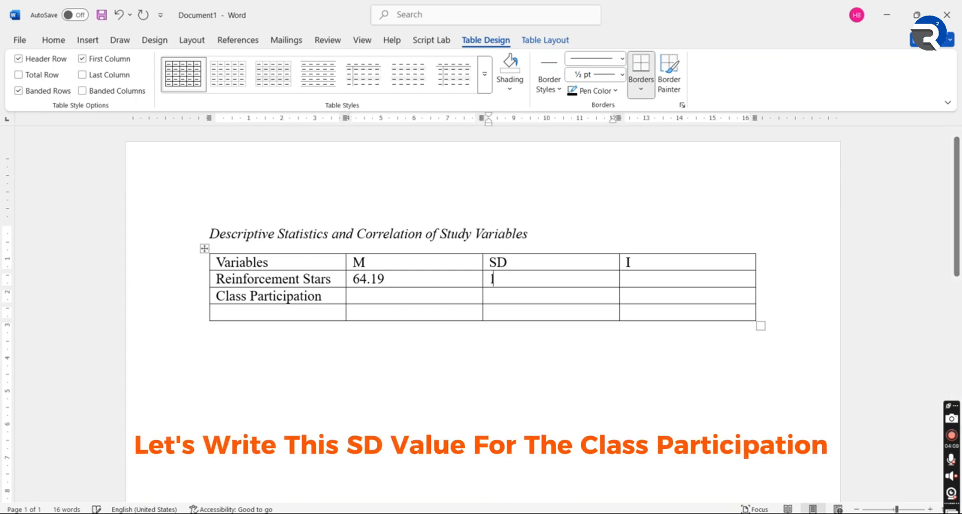
type("3.58")
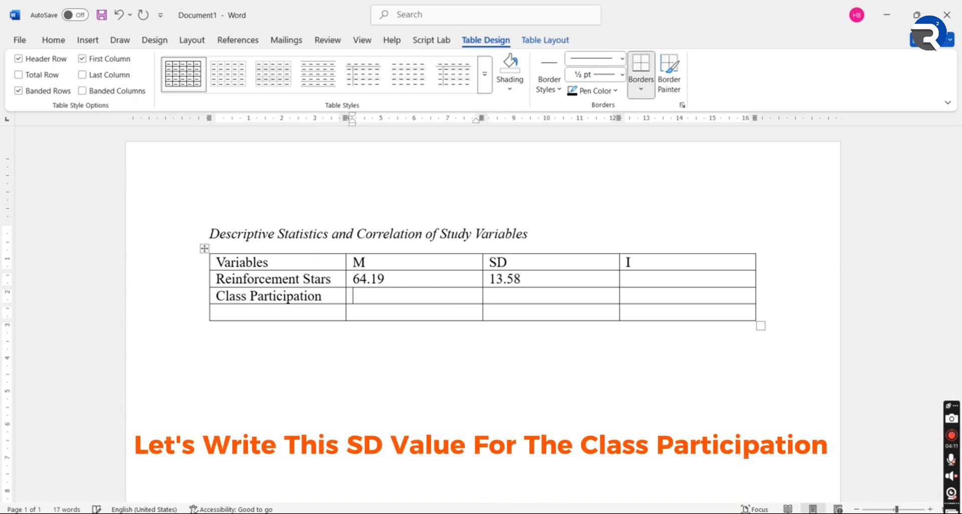
- Look up the Class Participation mean in SPSS and enter it as 78.70 in the Word table's M column
key("alt+Tab")
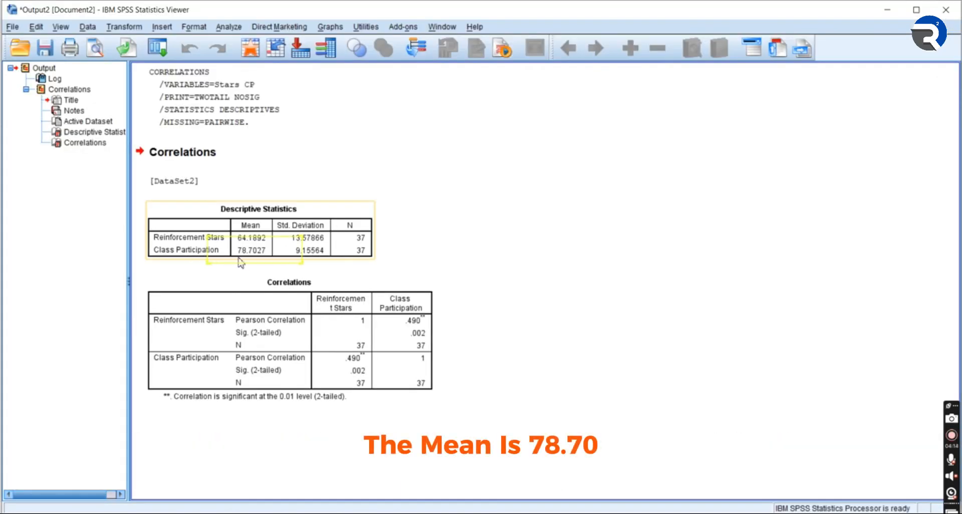
key("alt+Tab")
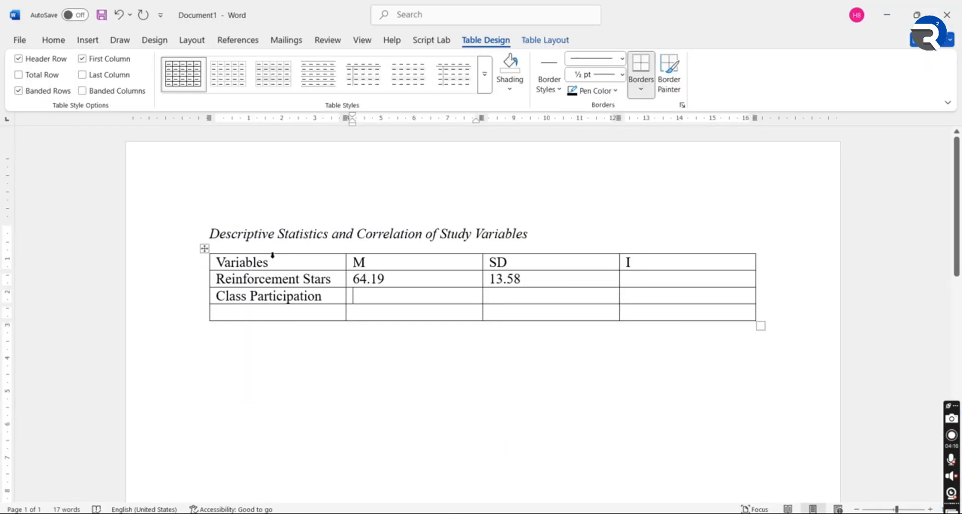
type("78.")
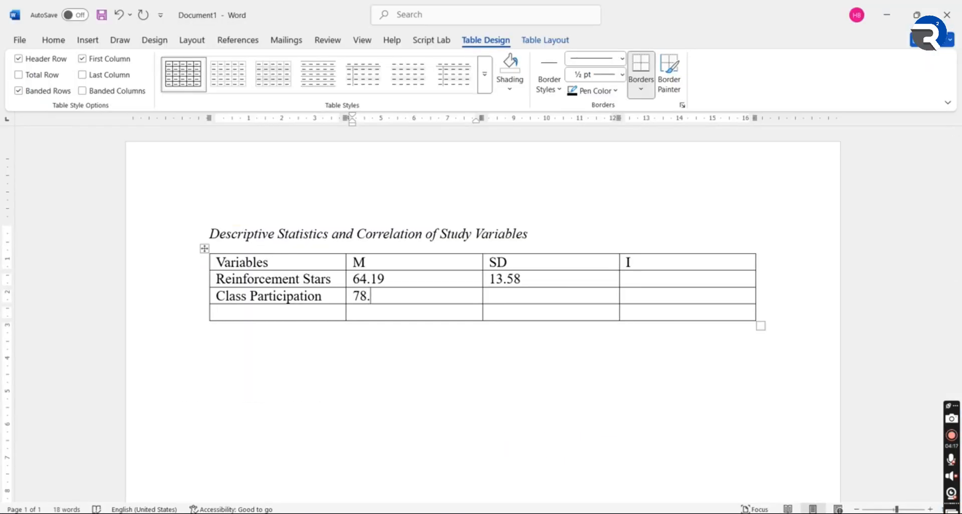
type("70")
- Check the Class Participation standard deviation in SPSS and enter it as 9.16 in the Word table's SD column
key("alt+Tab")
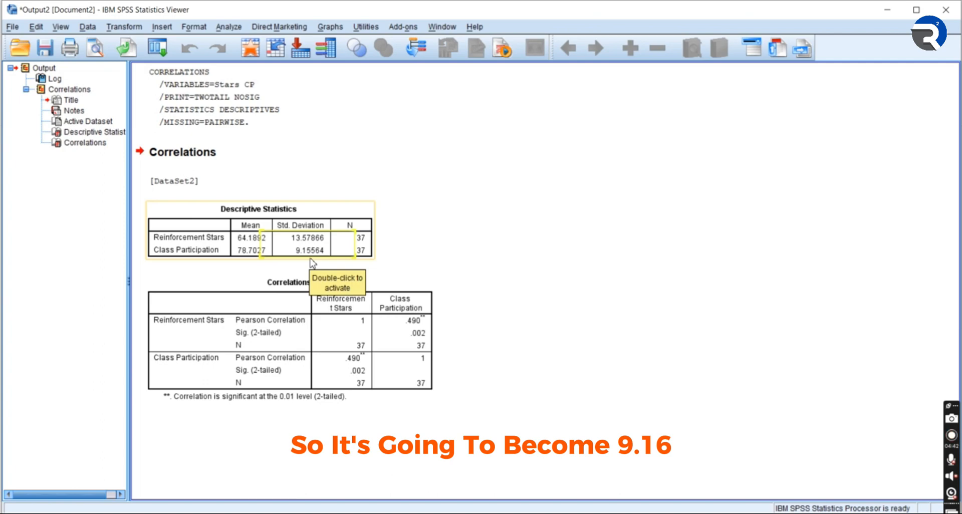
key("alt+Tab")
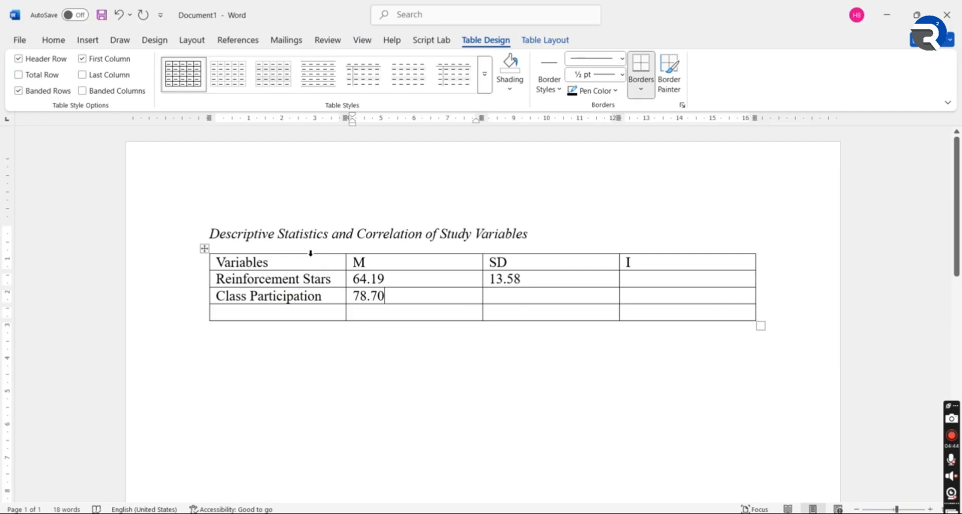
key("Tab")
type("9.16")
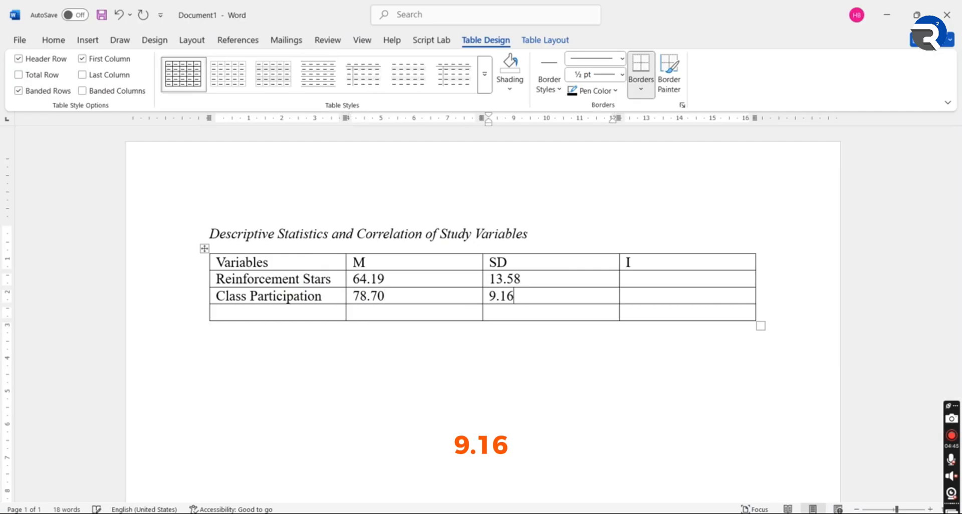
- Enter a dash in column I of the Reinforcement Stars row
key("Tab")
key("Up")
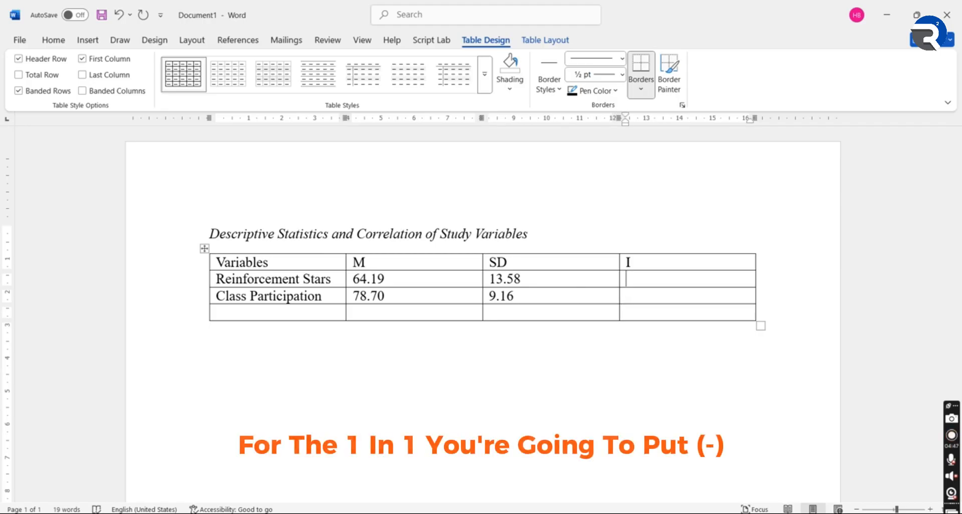
type("-")
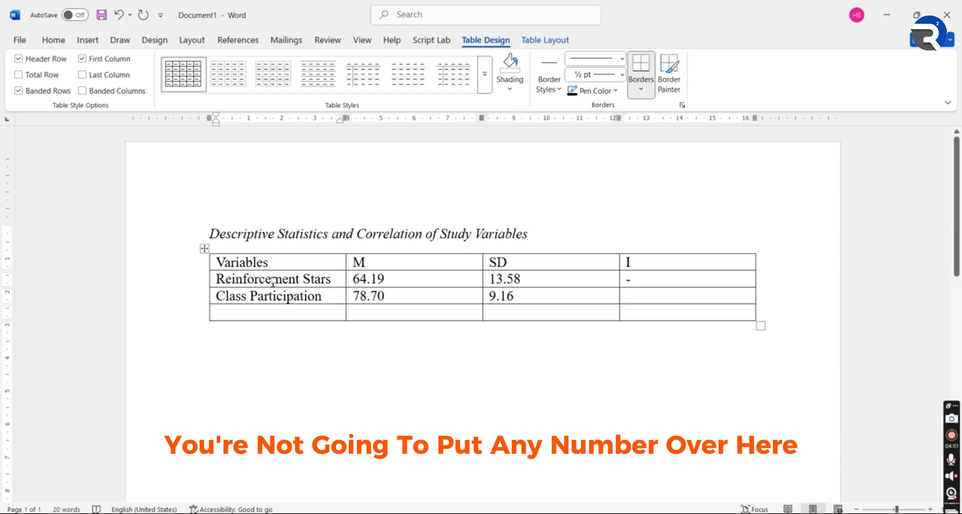
- Apply uppercase Roman numeral numbering (I., II.) to the Reinforcement Stars and Class Participation row labels
left_click_drag(272, 282, 272, 287)
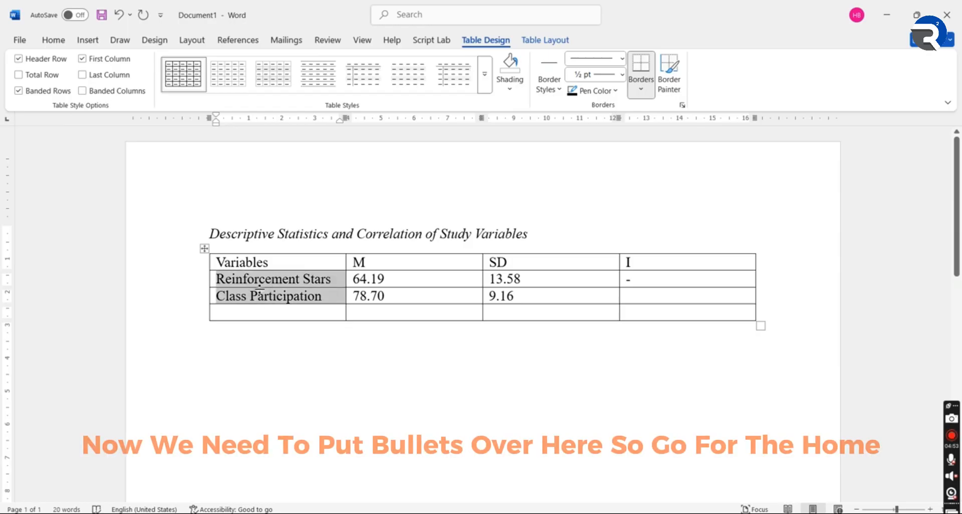
left_click(88, 43)
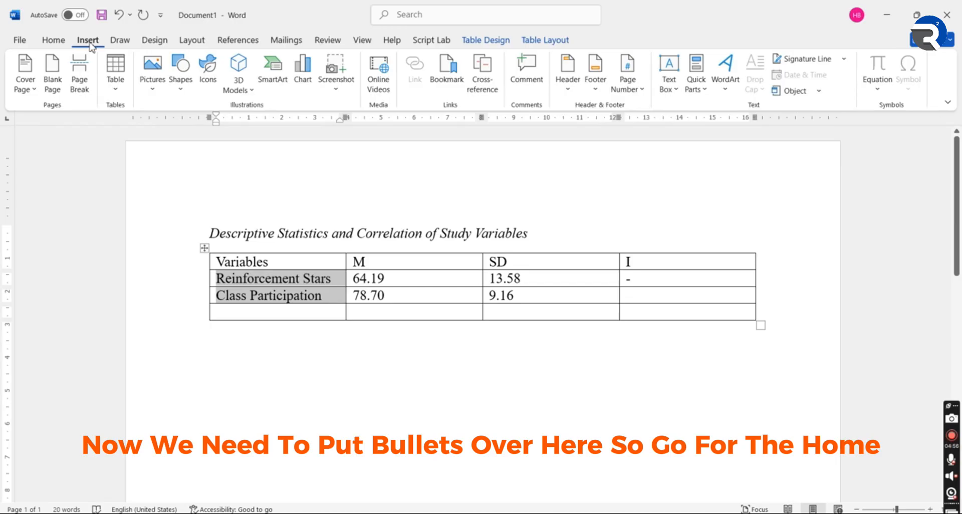
left_click(50, 42)
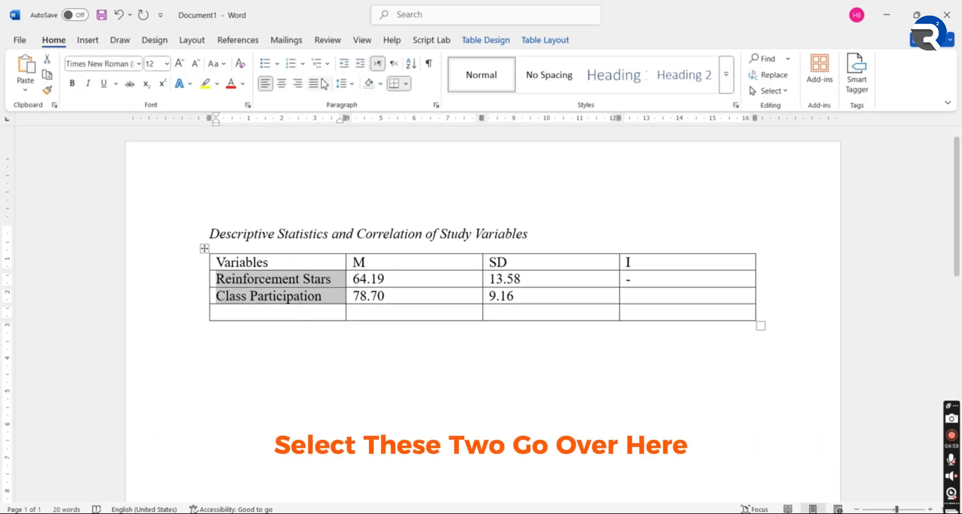
left_click(304, 64)
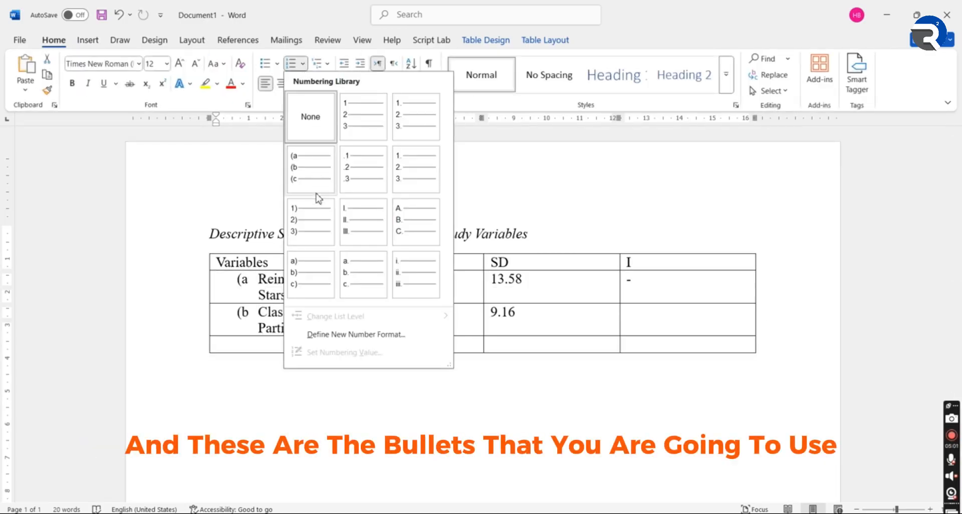
left_click(365, 226)
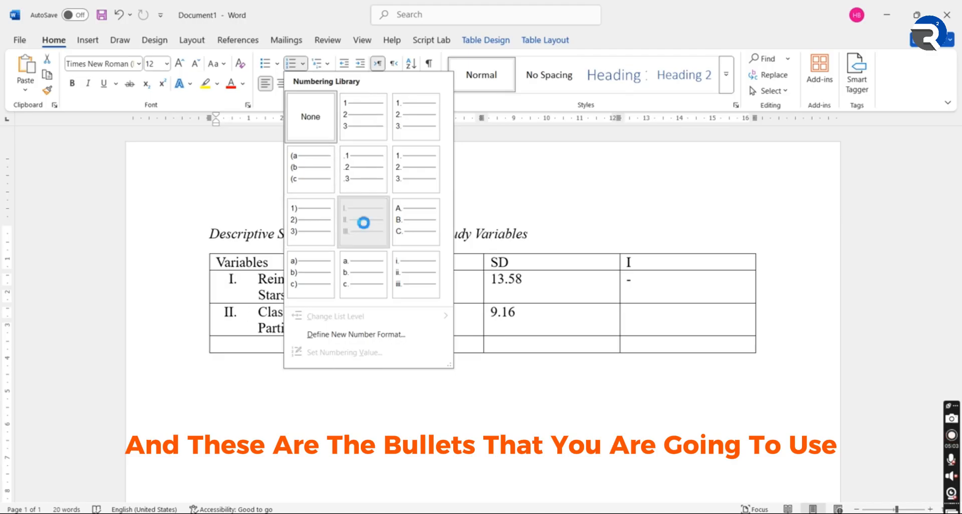
- Insert a new column to the right of column I and give it the header "II"
left_click(691, 296)
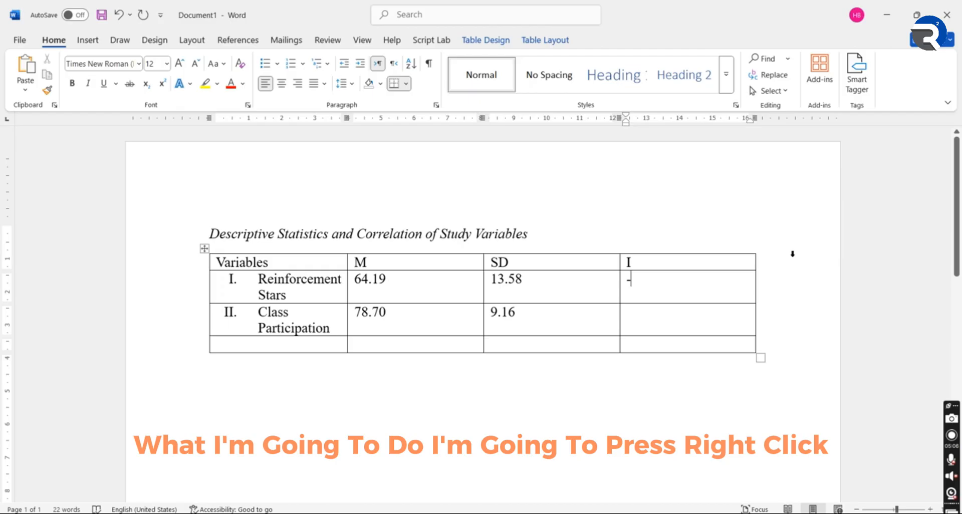
right_click(713, 292)
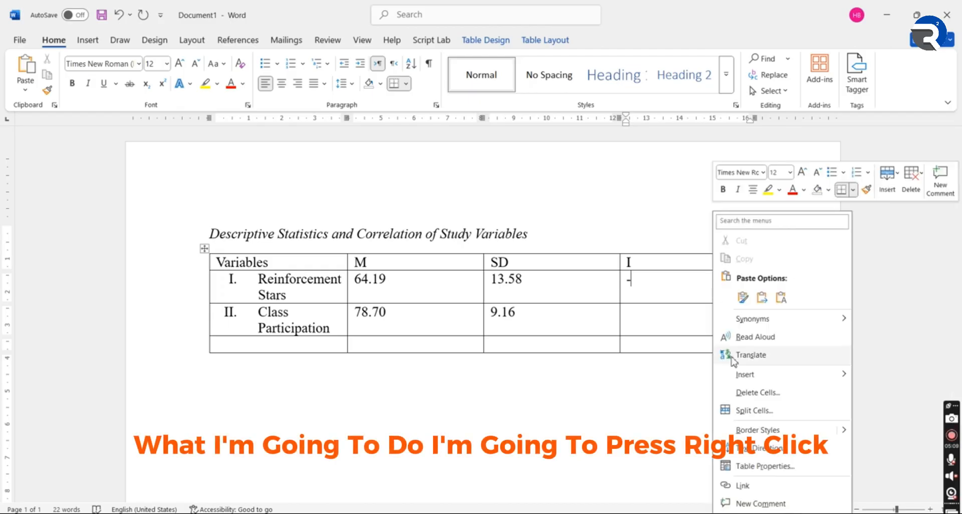
mouse_move(769, 384)
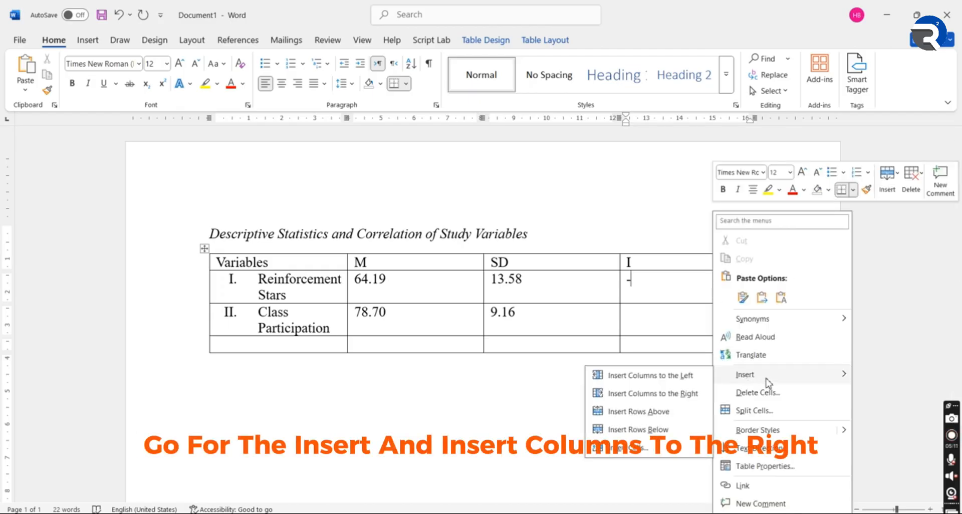
left_click(637, 394)
left_click(716, 264)
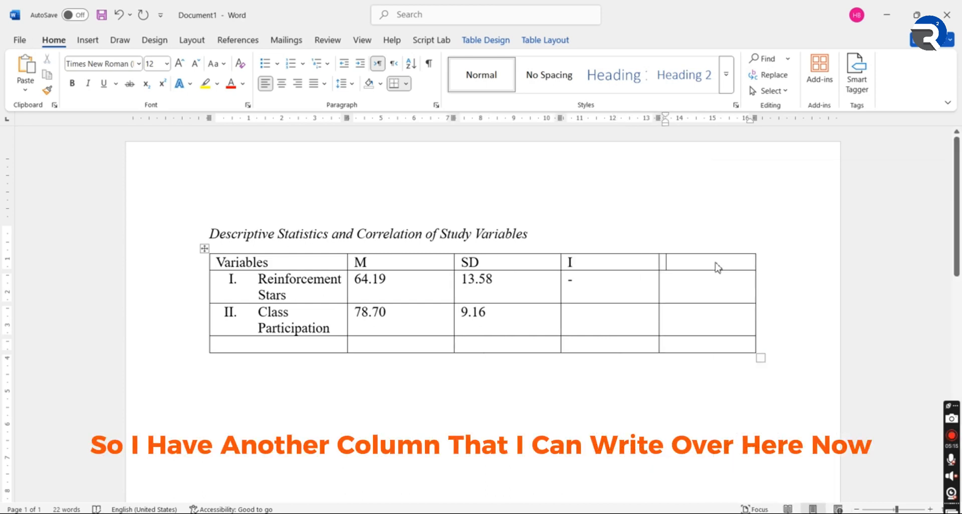
type("II")
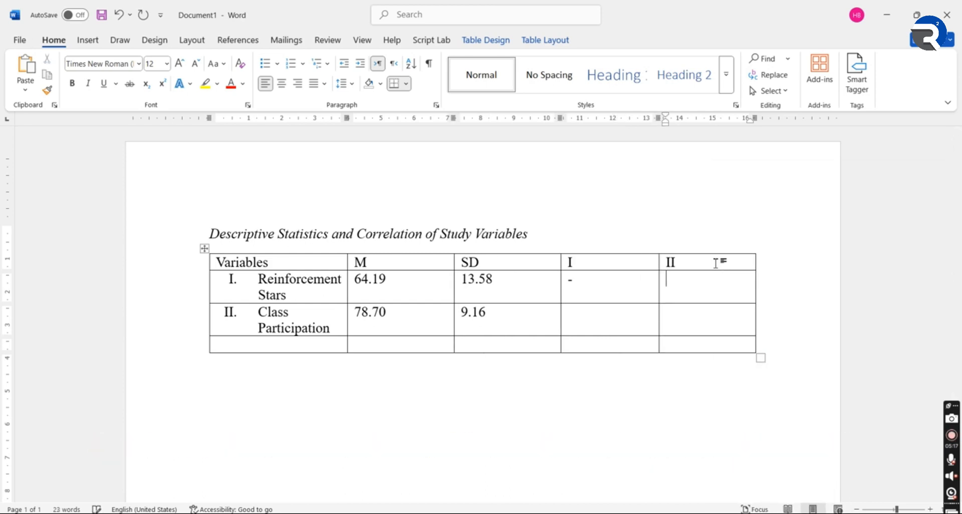
key("Down")
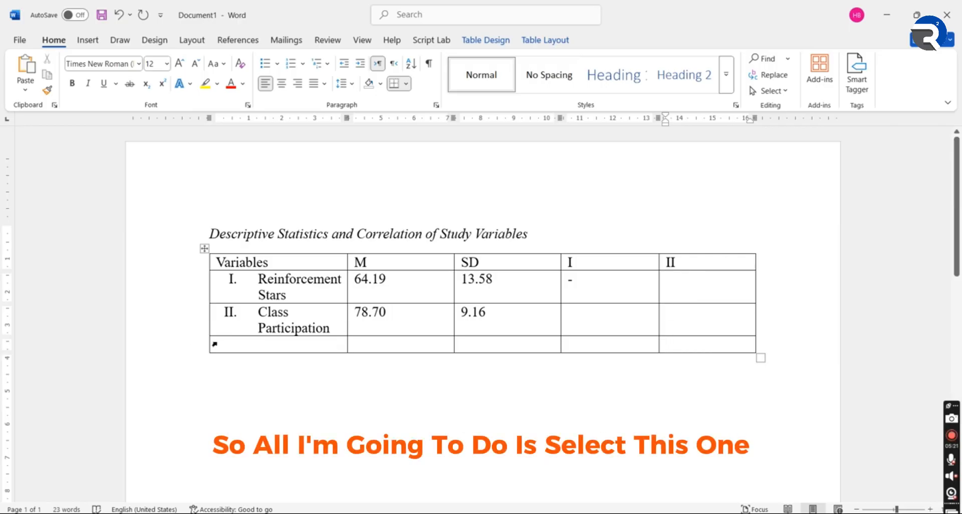
- Delete the table's empty last row and enter a dash in column II of the Class Participation row
left_click(182, 355)
key("BackSpace")
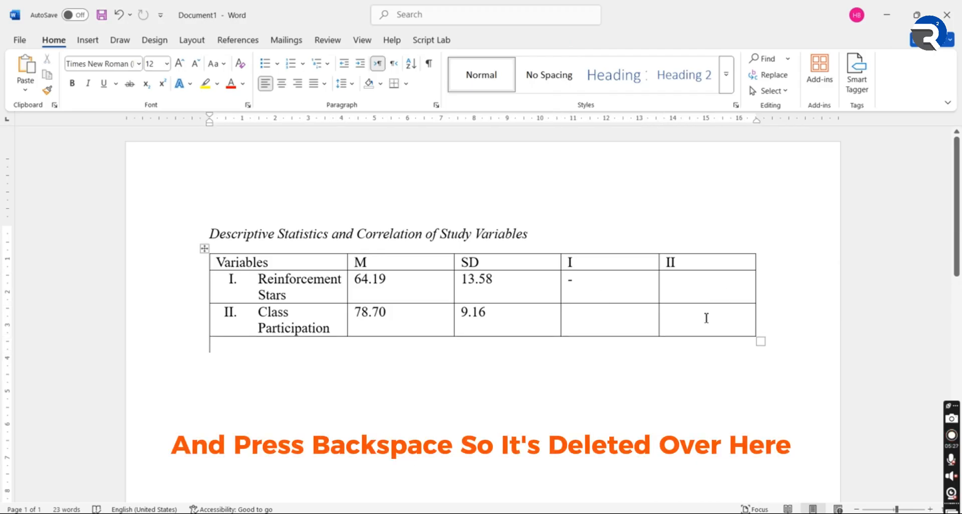
left_click(707, 319)
type("-")
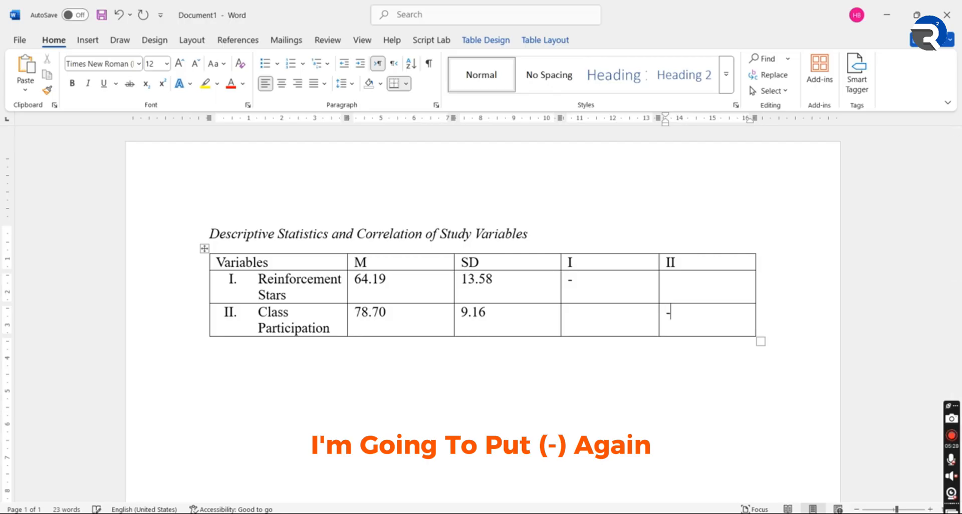